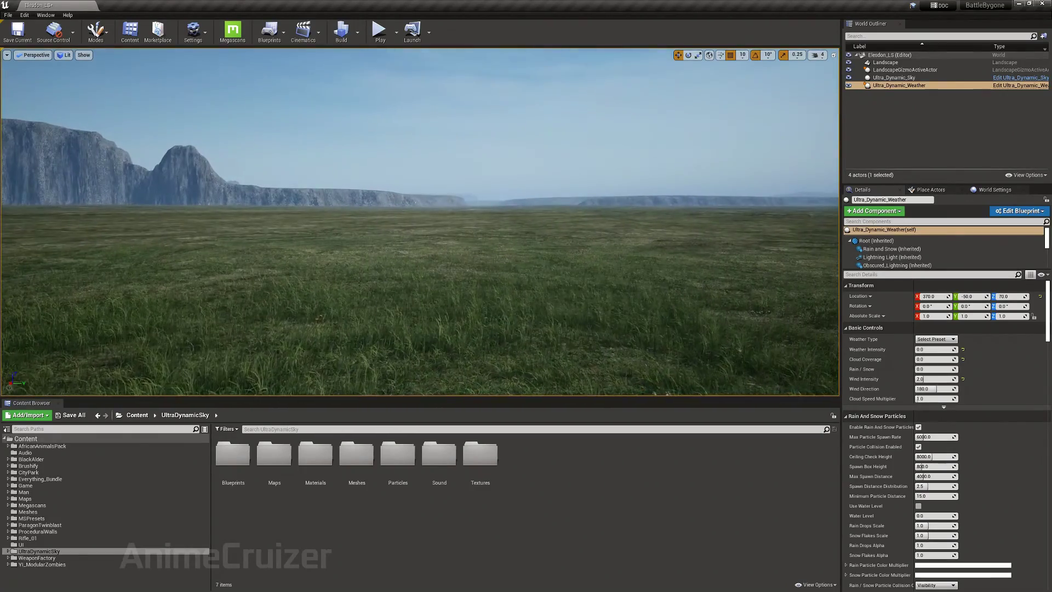
Go to the Brushify/Materials/Landscape folder in the project content and select the MI_Landscape asset
right_click_drag(516, 232, 460, 232)
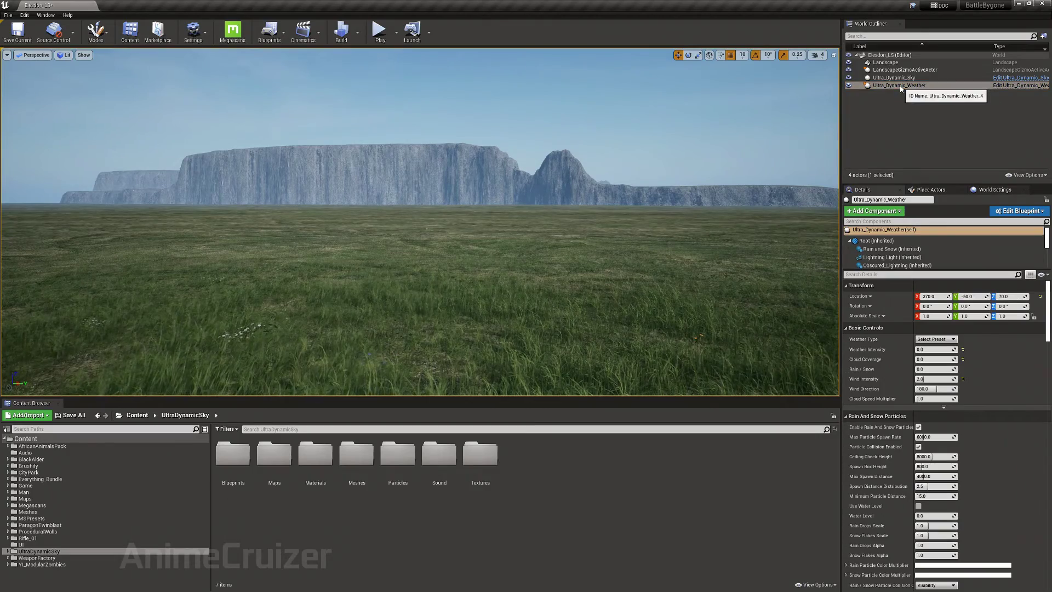
left_click(104, 465)
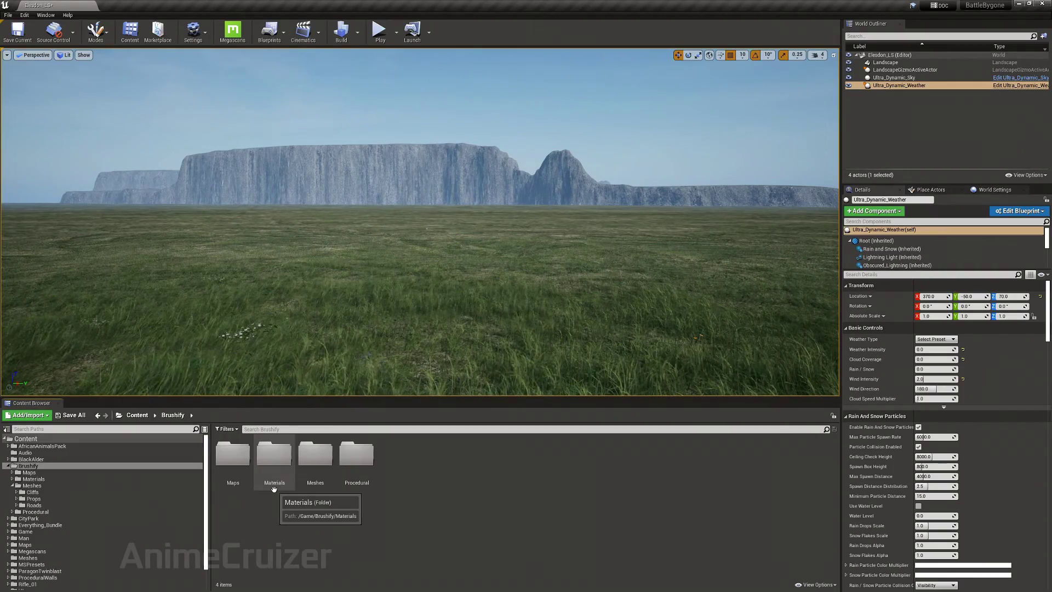
double_click(269, 466)
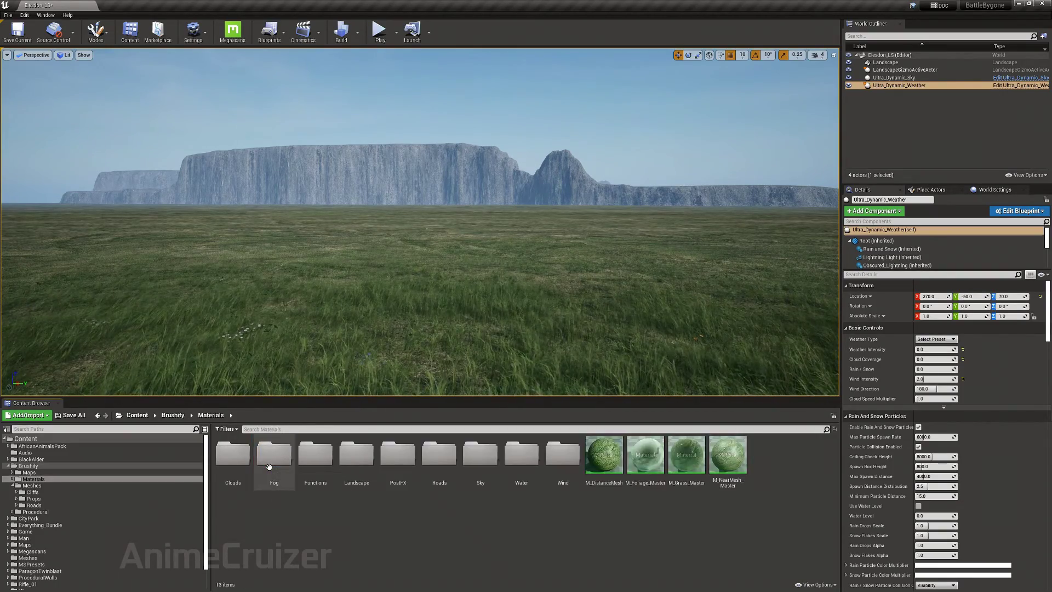
left_click(363, 464)
double_click(362, 464)
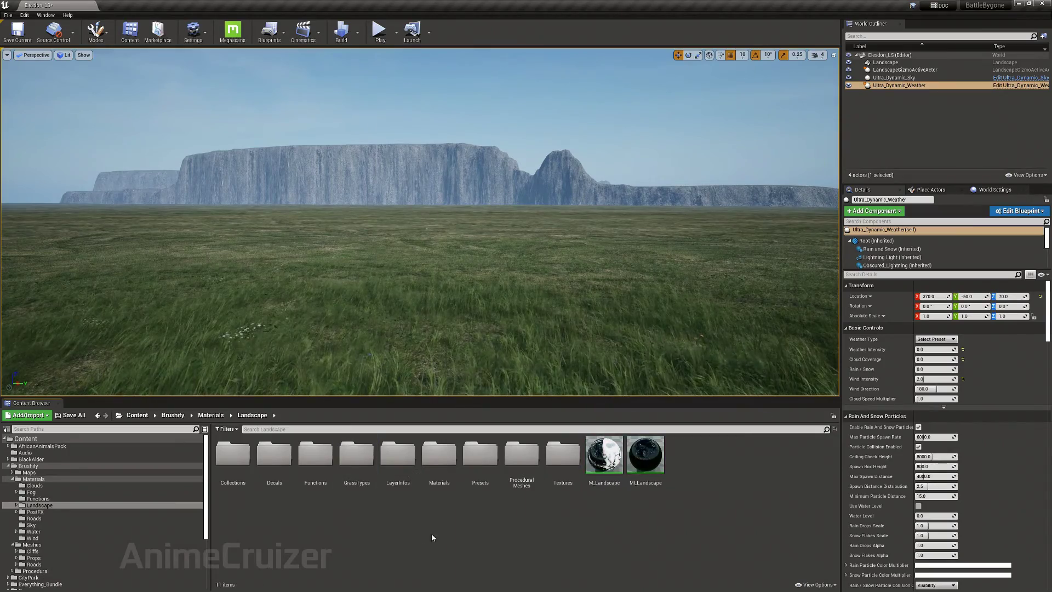
left_click(647, 476)
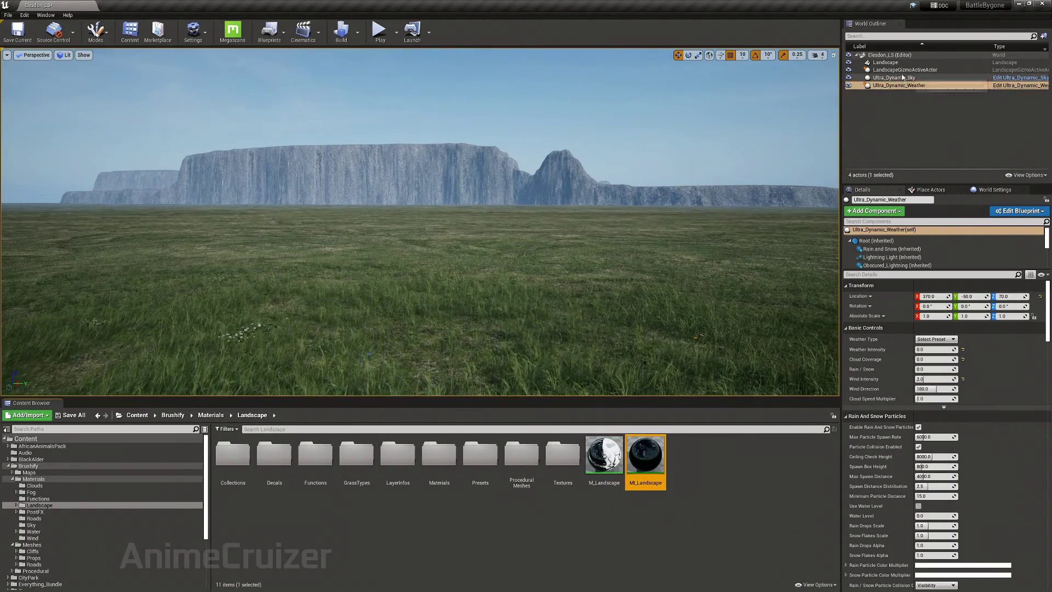
Select the Landscape actor, open its MI_Landscape material instance and locate the parent material M_Landscape among the project assets
left_click(884, 63)
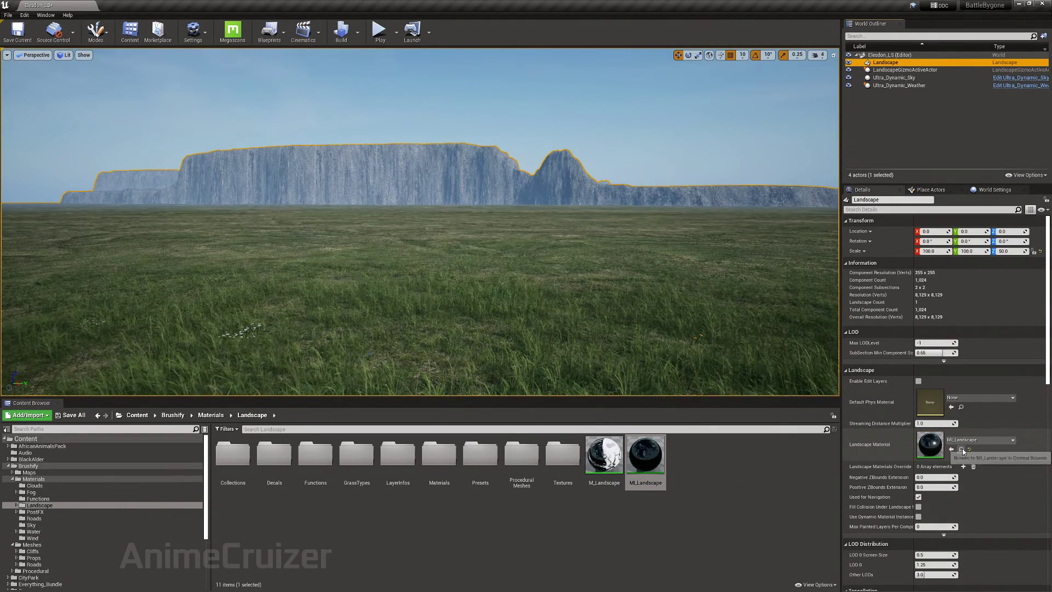
double_click(646, 469)
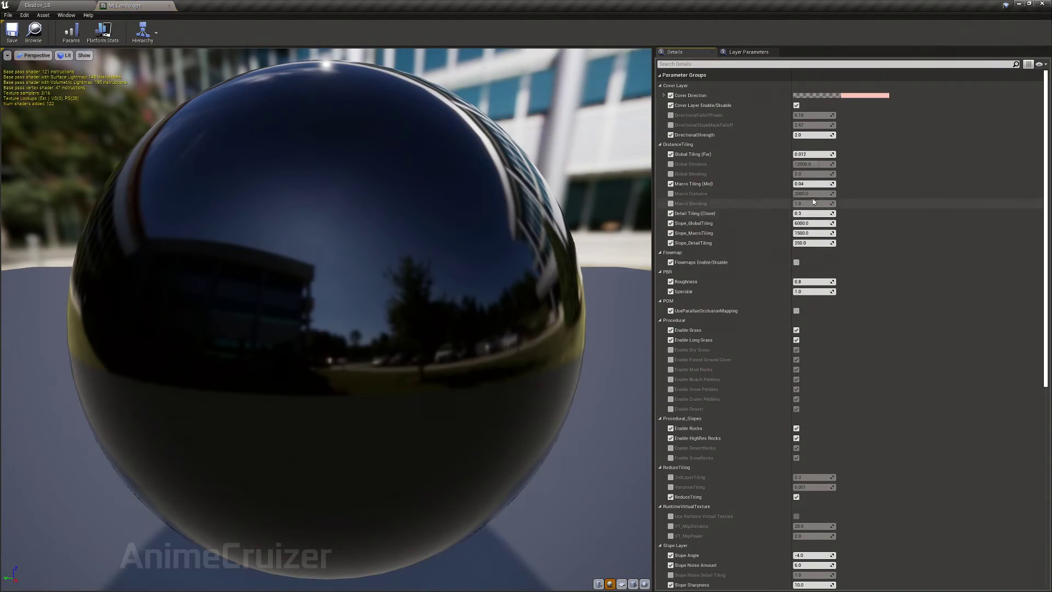
left_click_drag(1044, 103, 1027, 81)
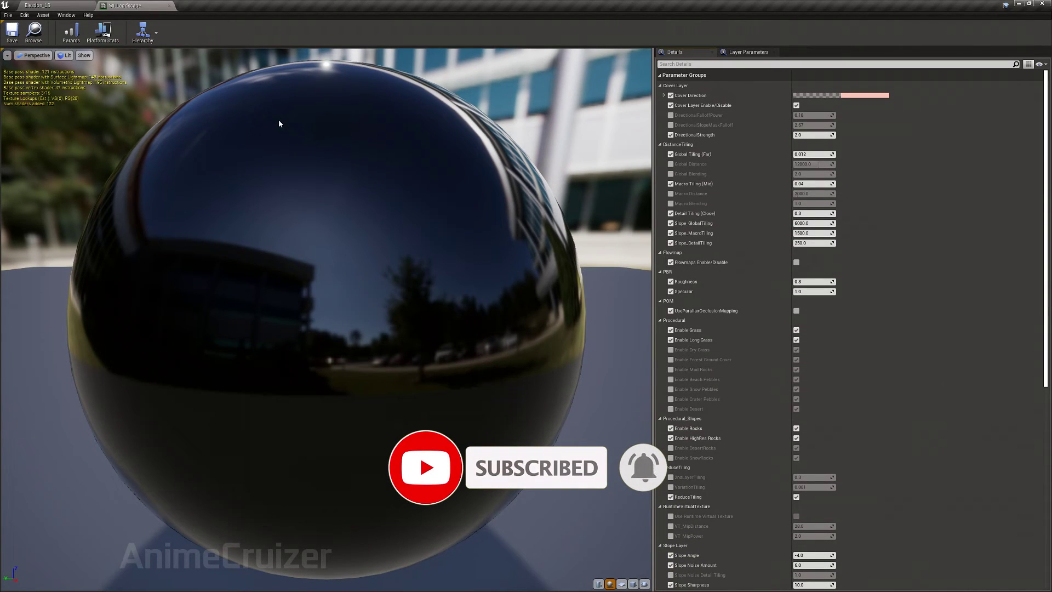
scroll(926, 392, "down", 10)
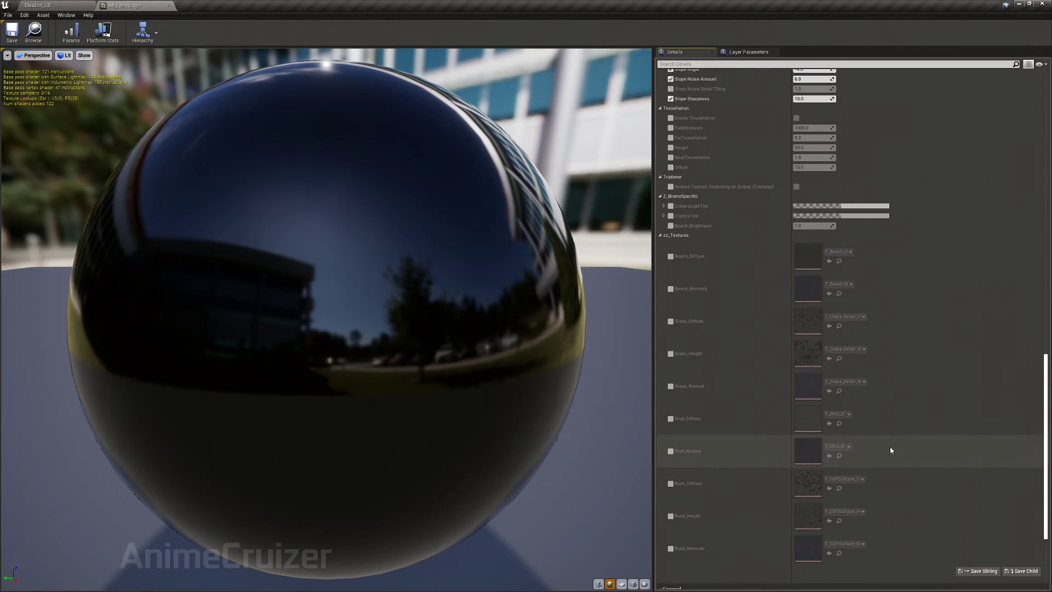
scroll(891, 449, "down", 5)
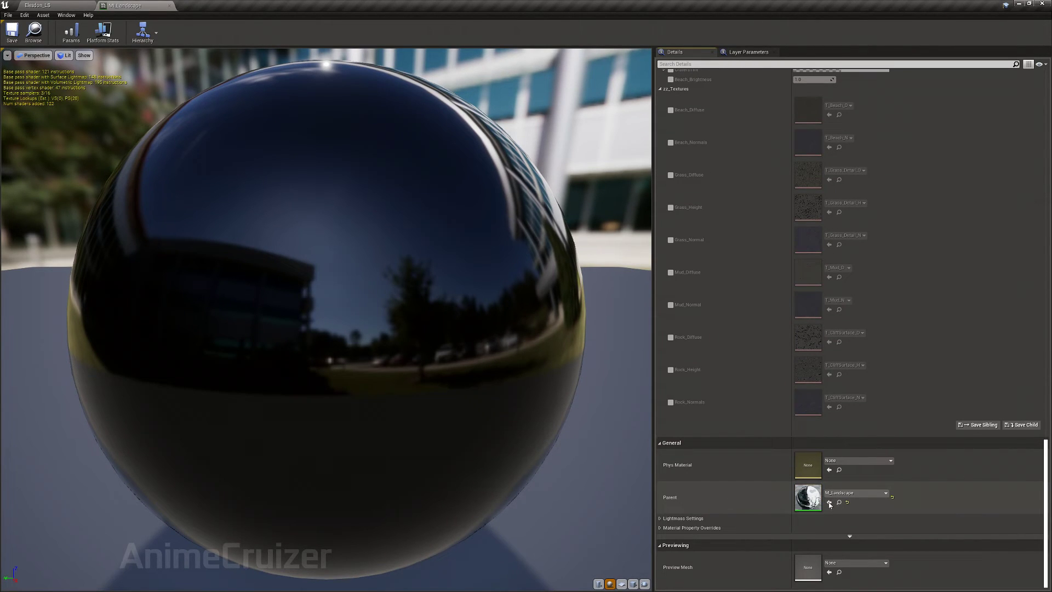
left_click(839, 503)
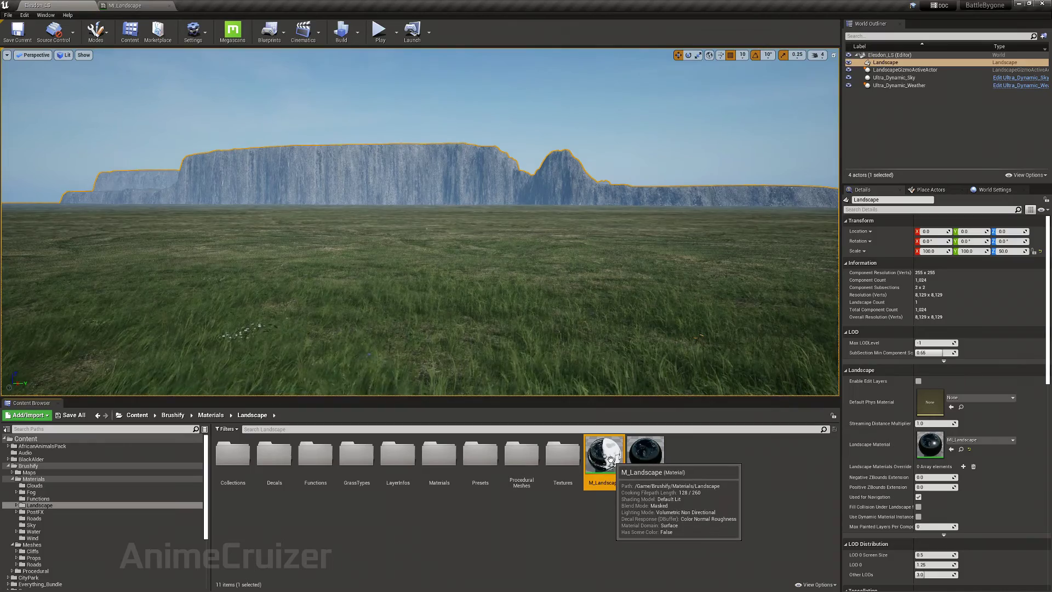
Duplicate the M_Landscape material as M_Landscape_Dynamic and save it
right_click(606, 464)
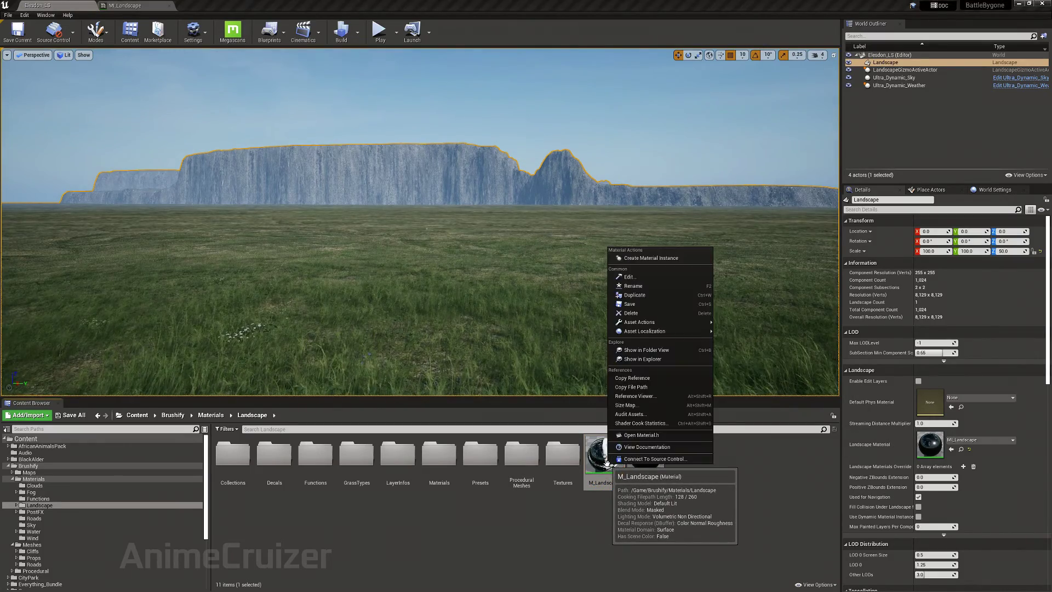
left_click(635, 295)
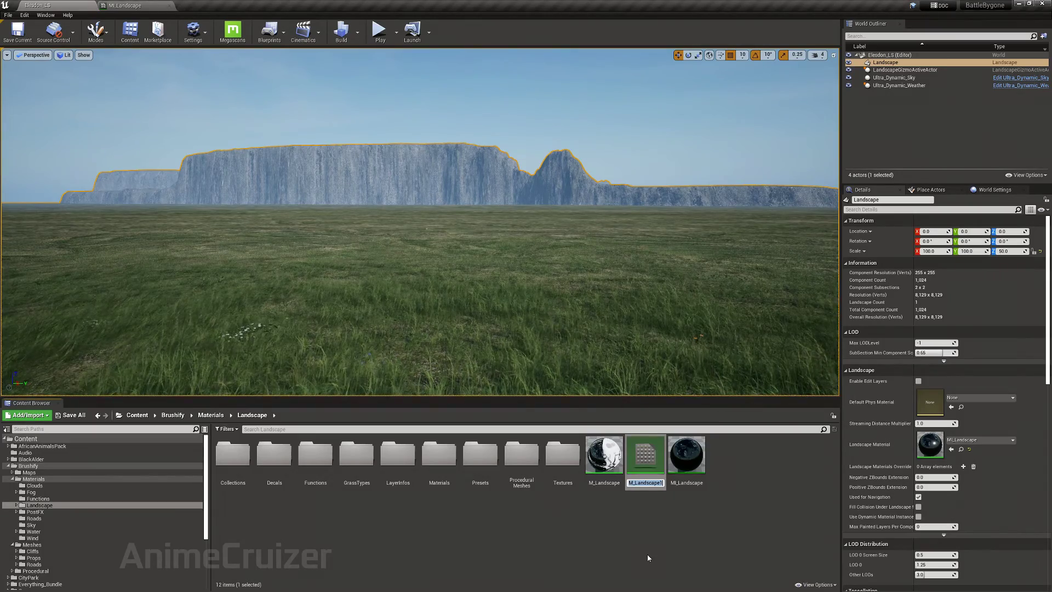
key("End")
key("BackSpace")
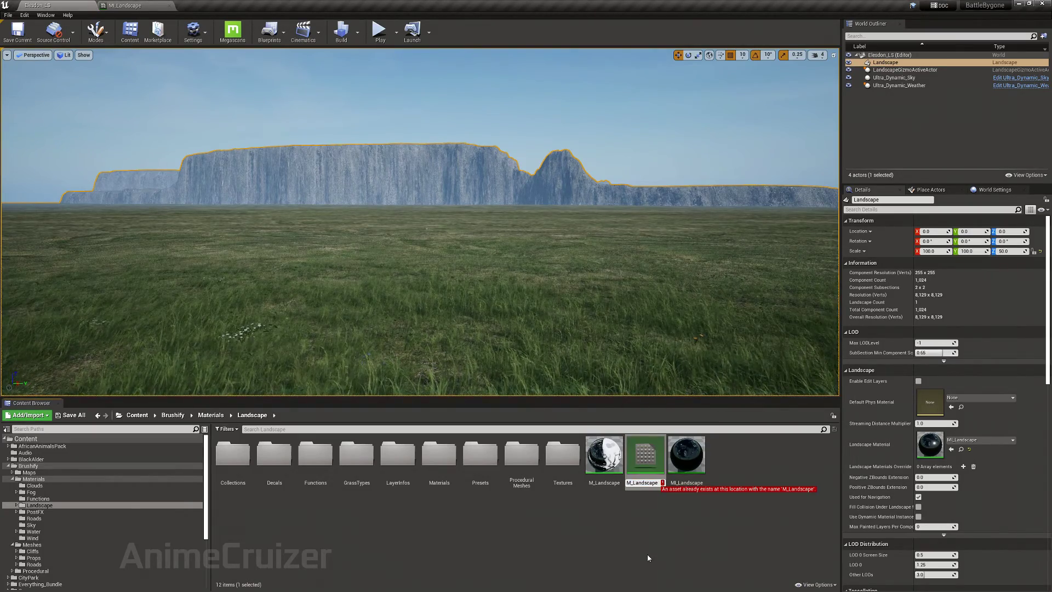
type("_Dyna")
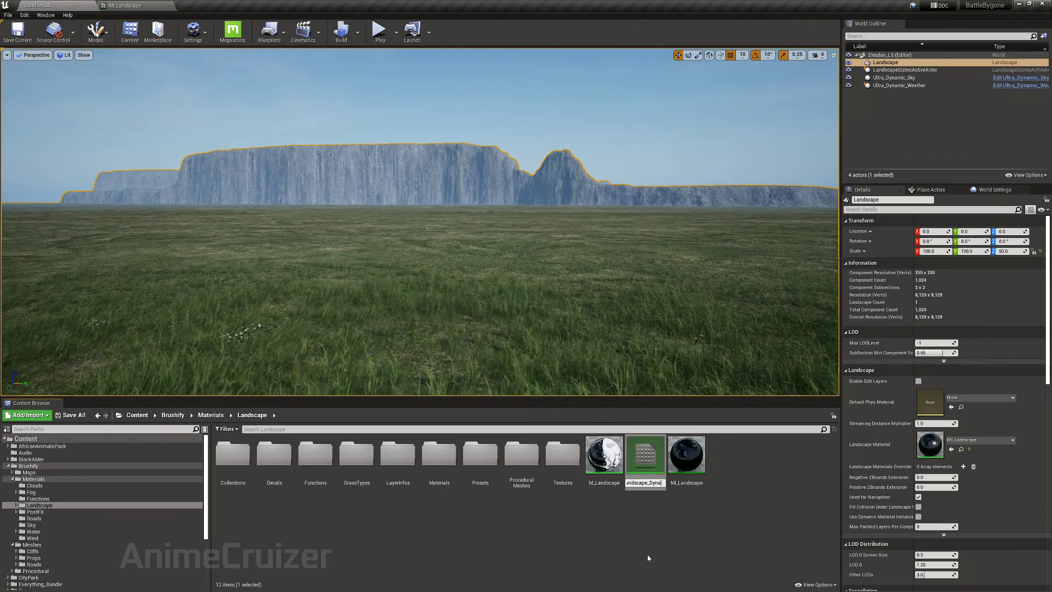
type("mic")
key("Return")
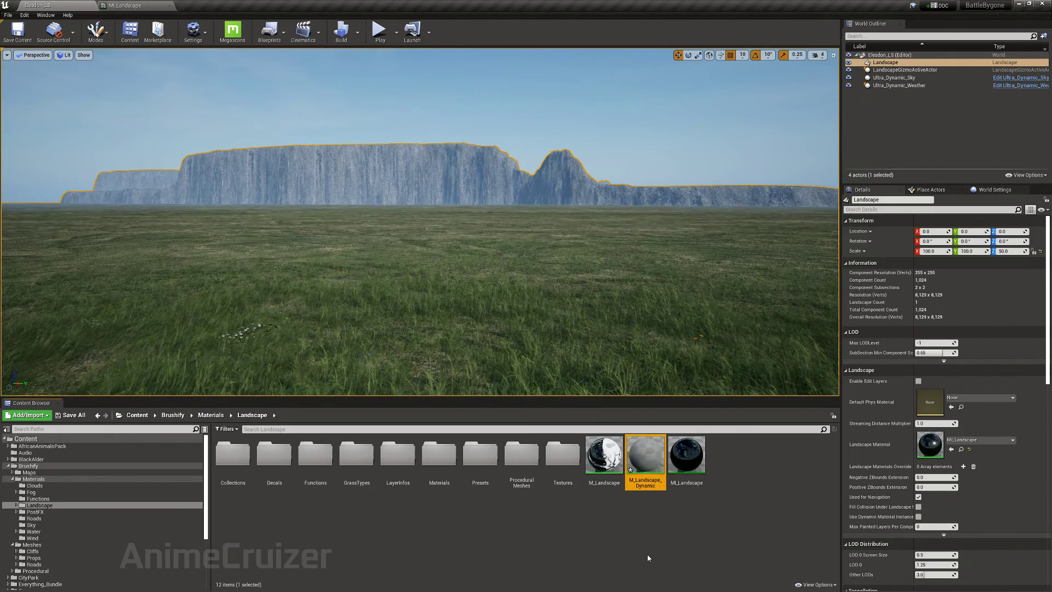
key("ctrl+s")
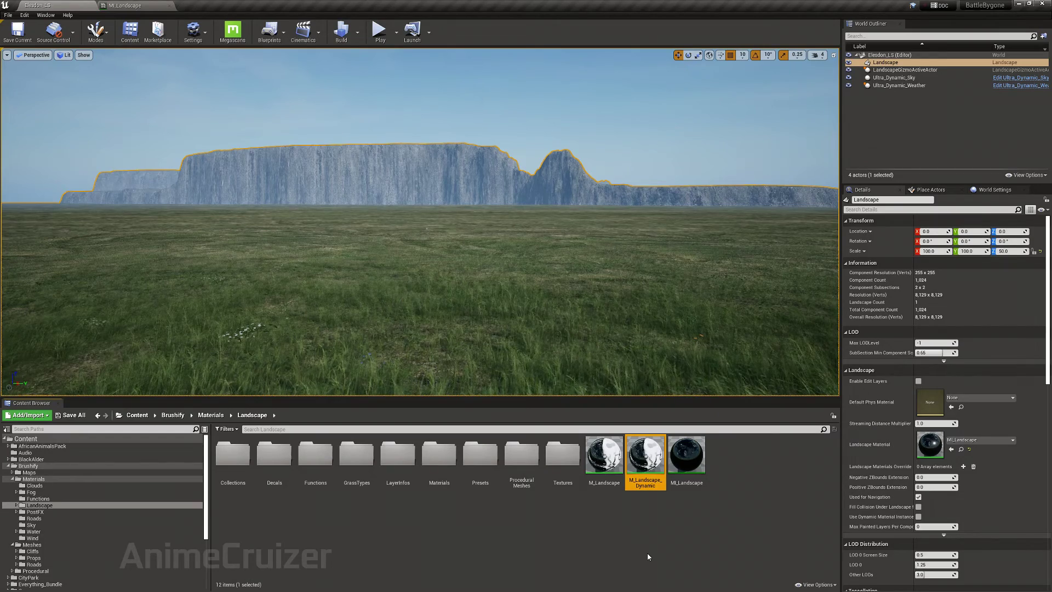
Open M_Landscape_Dynamic in the material editor, dock it in the main window and close the MI_Landscape editor
double_click(647, 462)
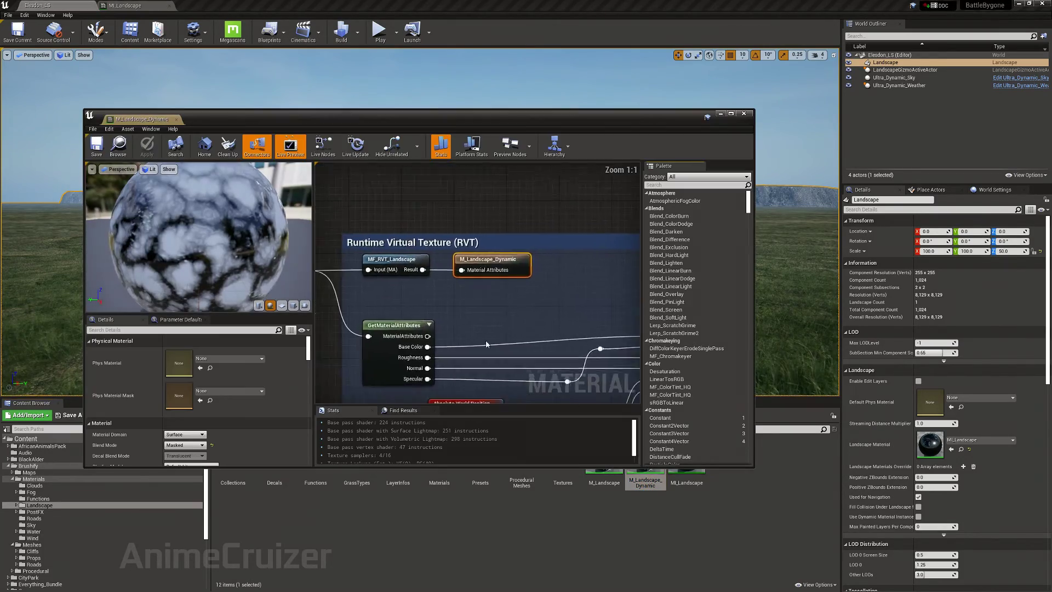
left_click_drag(150, 125, 184, 5)
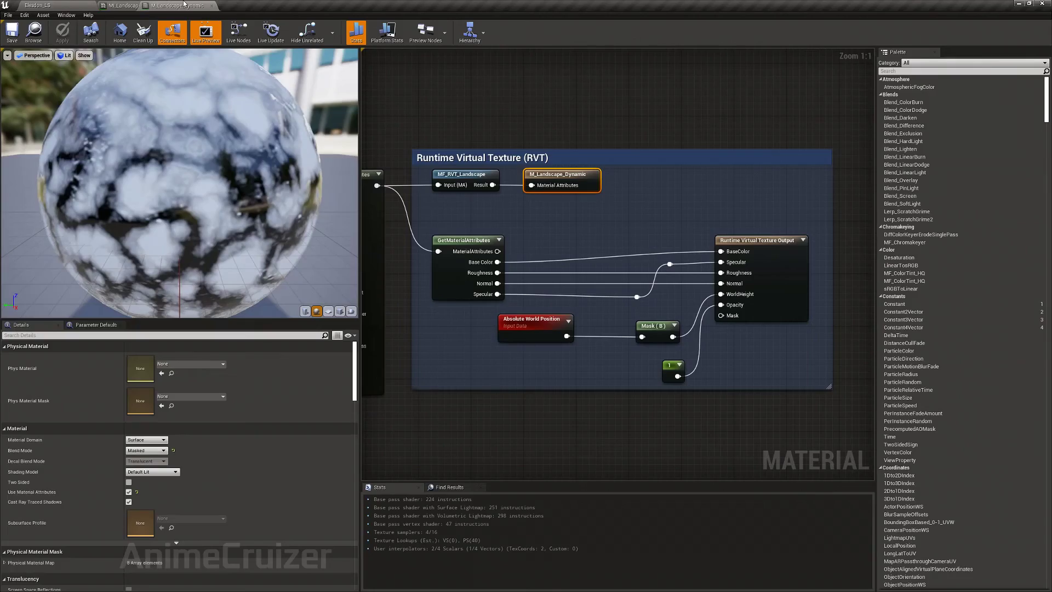
left_click(121, 6)
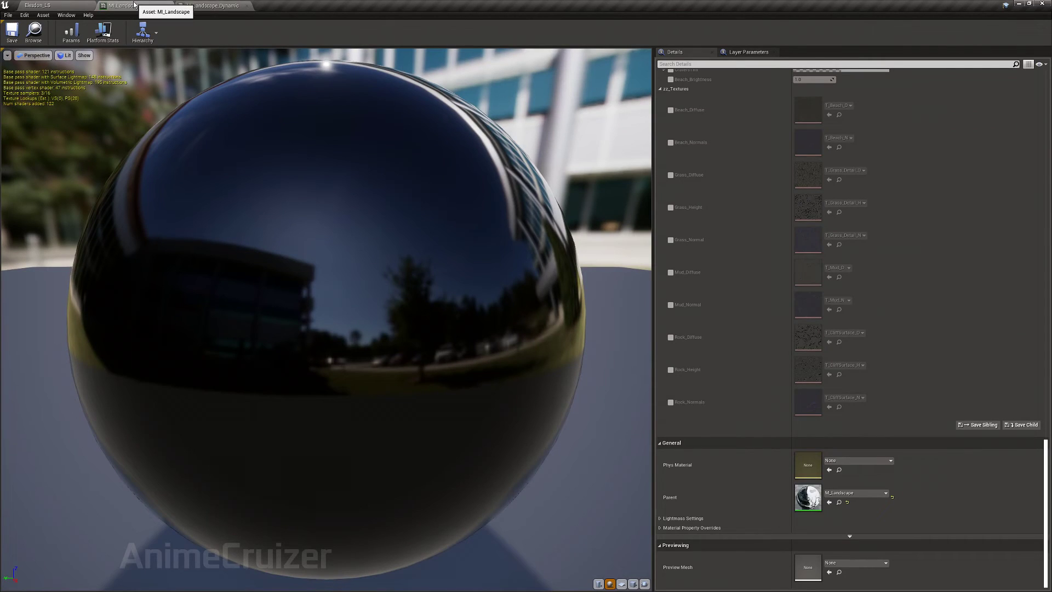
middle_click(133, 5)
left_click(136, 5)
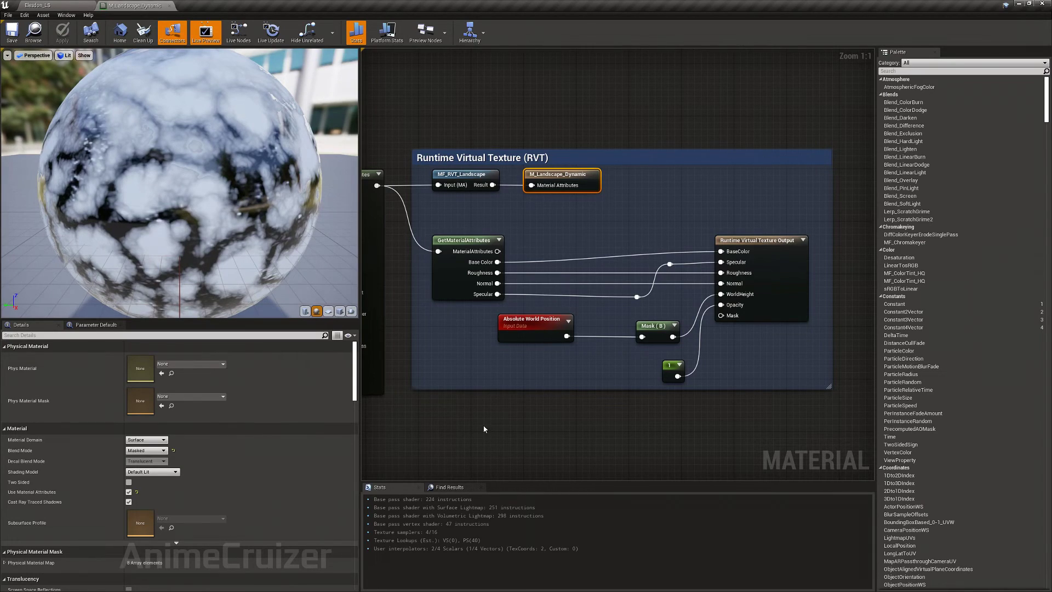
Set the material's tessellation mode to Flat Tessellation with a max displacement of 250 and save the material
right_click_drag(484, 429, 720, 412)
left_click_drag(359, 360, 274, 360)
right_click_drag(606, 267, 537, 261)
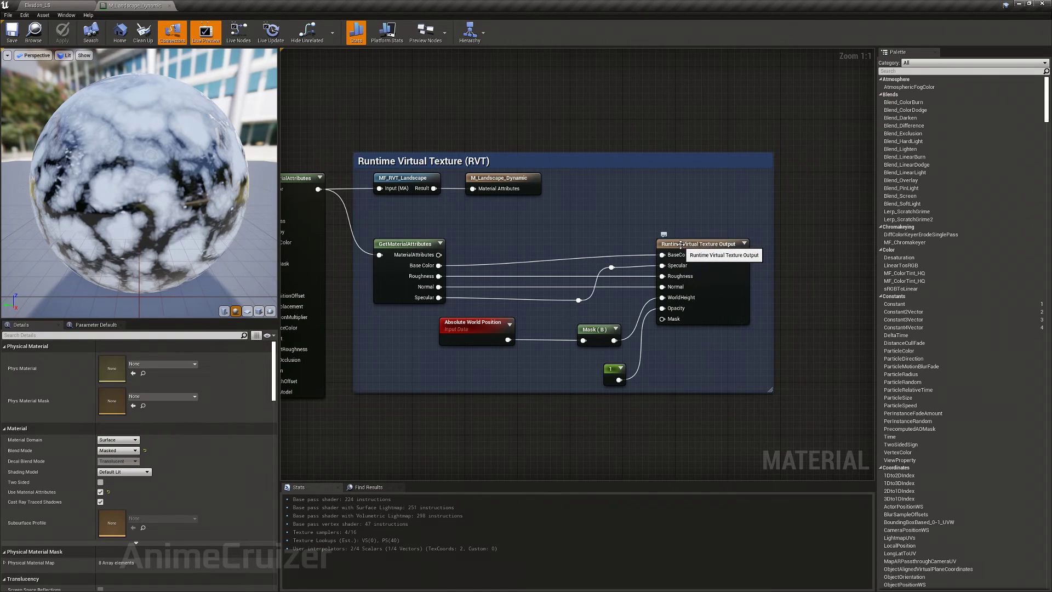
right_click_drag(492, 236, 571, 218)
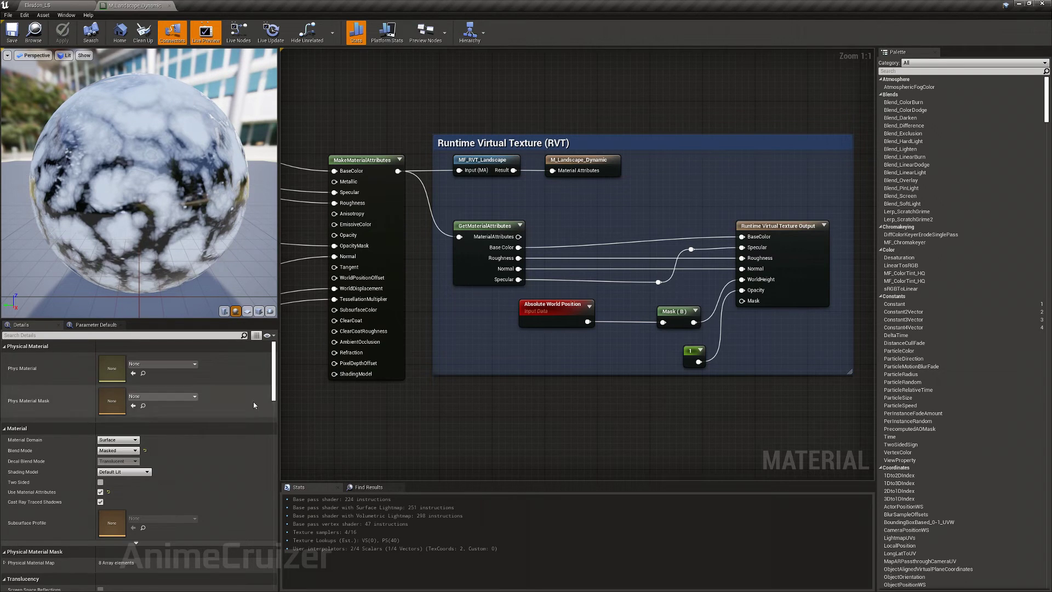
left_click_drag(273, 383, 274, 533)
left_click(122, 418)
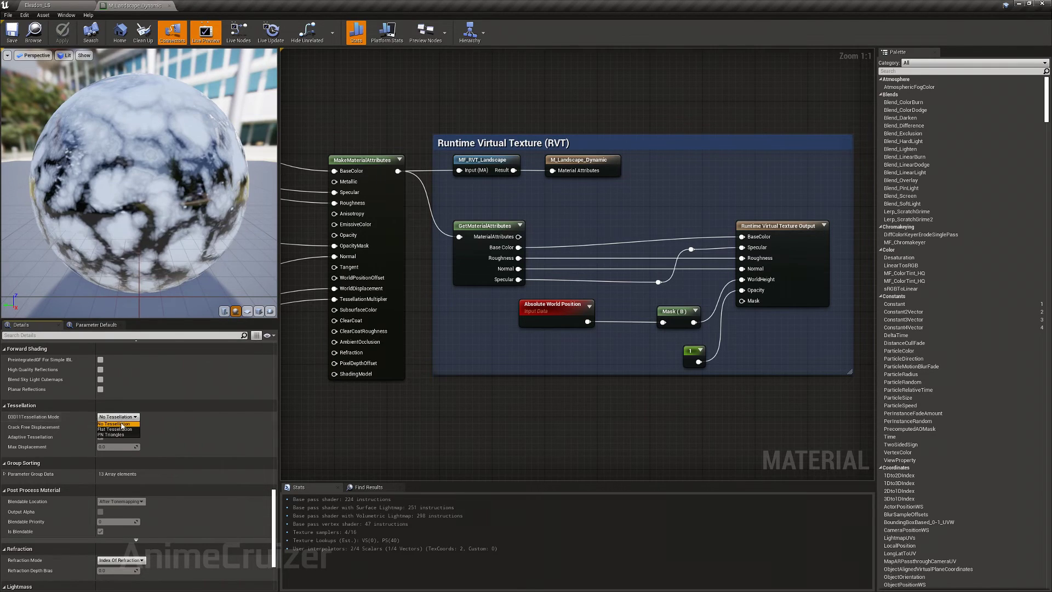
left_click(121, 430)
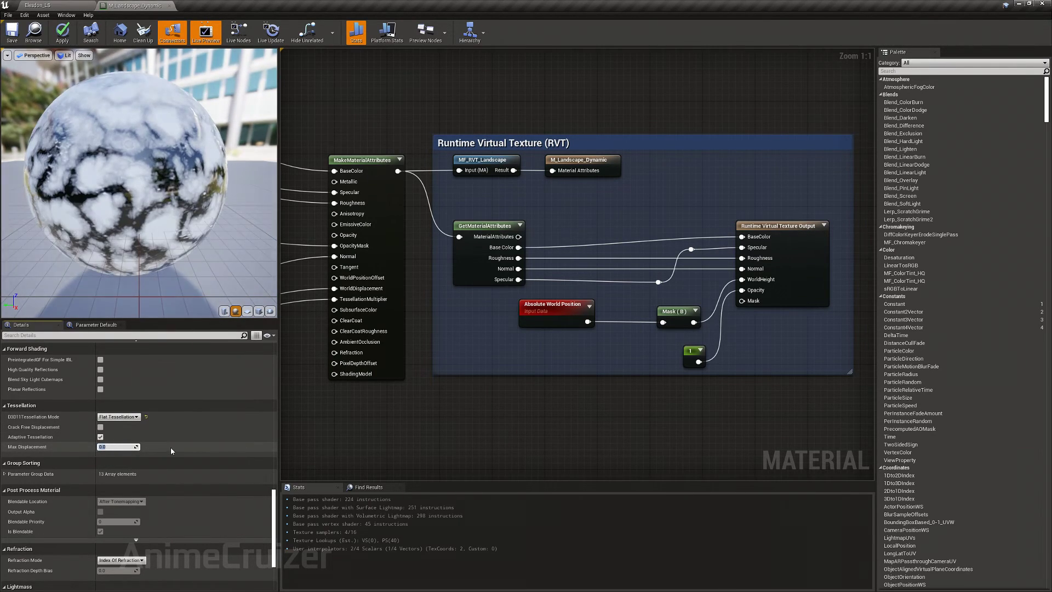
type("250")
key("Return")
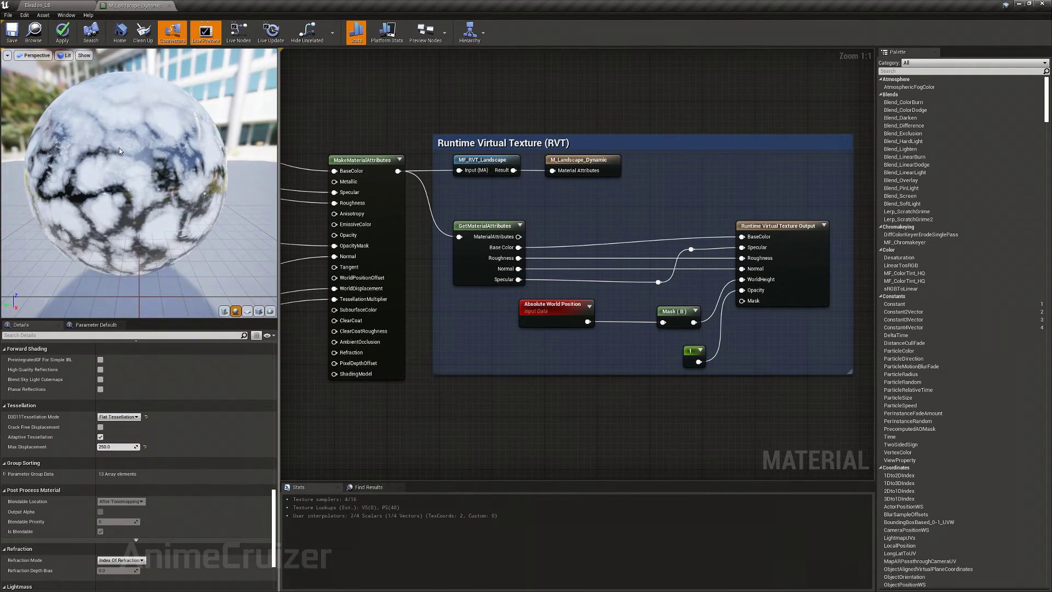
left_click(10, 31)
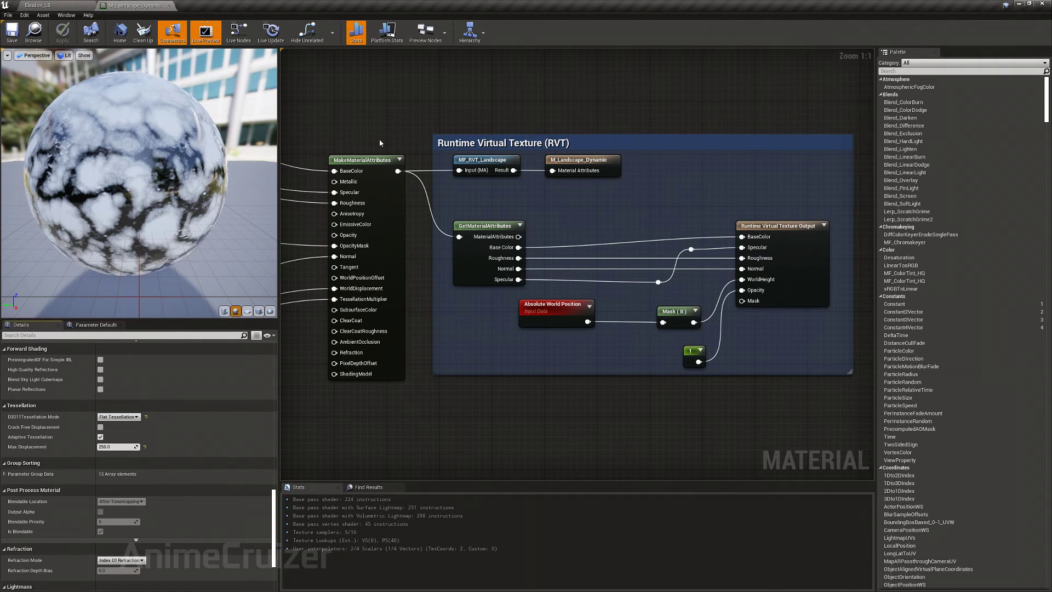
Move the M_Landscape_Dynamic output node well to the right, outside the Runtime Virtual Texture comment box
right_click_drag(658, 99, 514, 186)
right_click_drag(584, 245, 413, 238)
right_click_drag(482, 255, 627, 197)
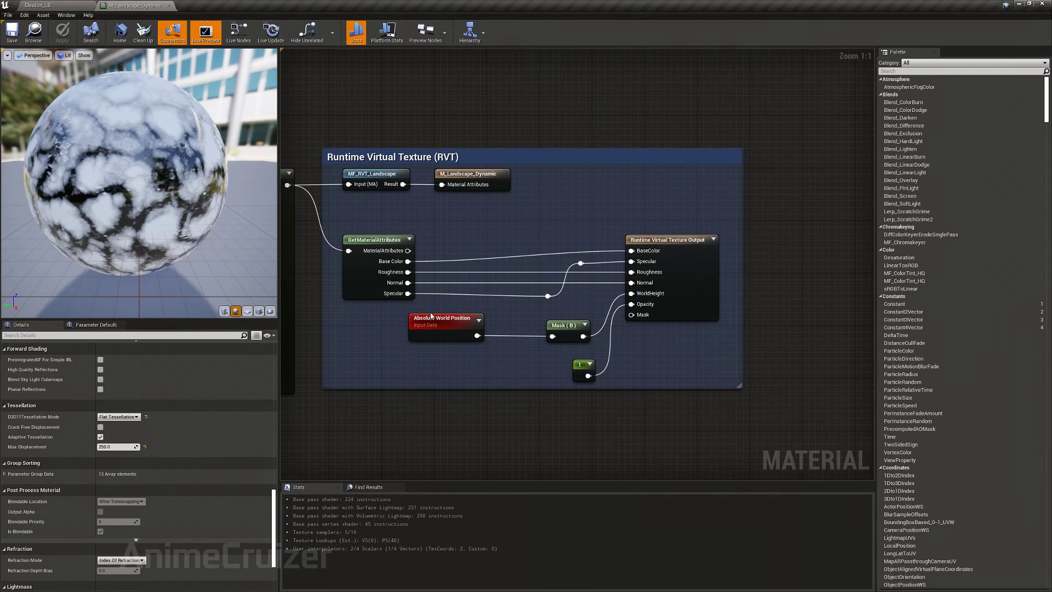
left_click_drag(496, 295, 716, 406)
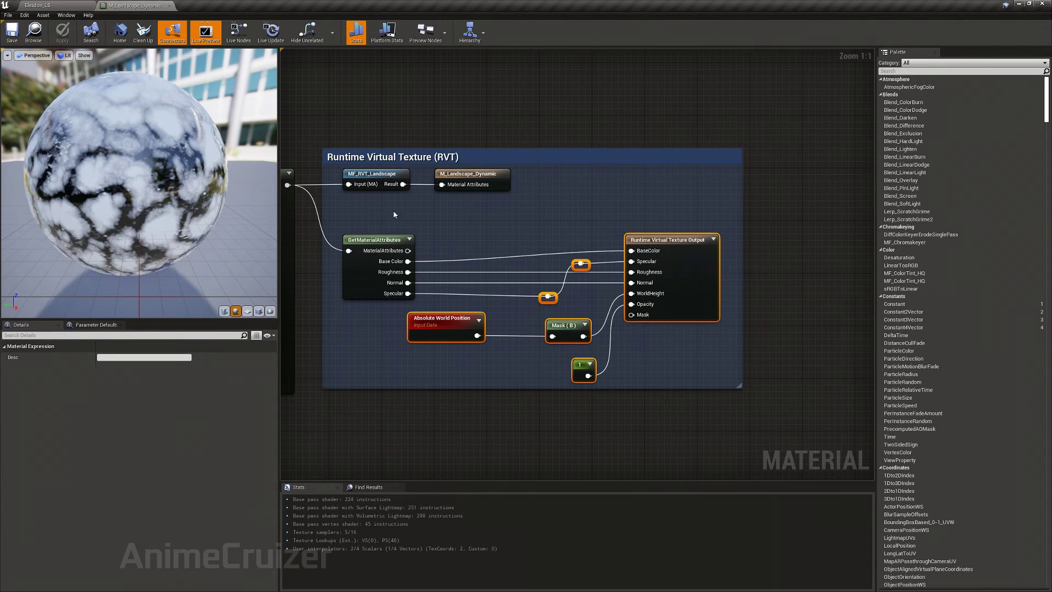
right_click_drag(554, 231, 501, 269)
left_click(447, 238)
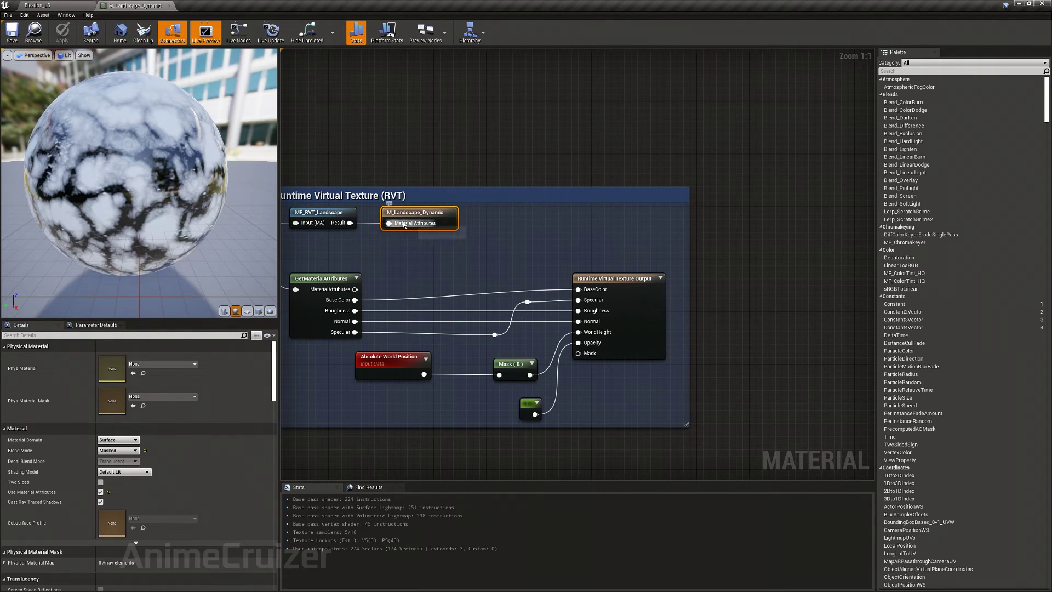
left_click_drag(414, 214, 826, 212)
right_click_drag(696, 295, 626, 316)
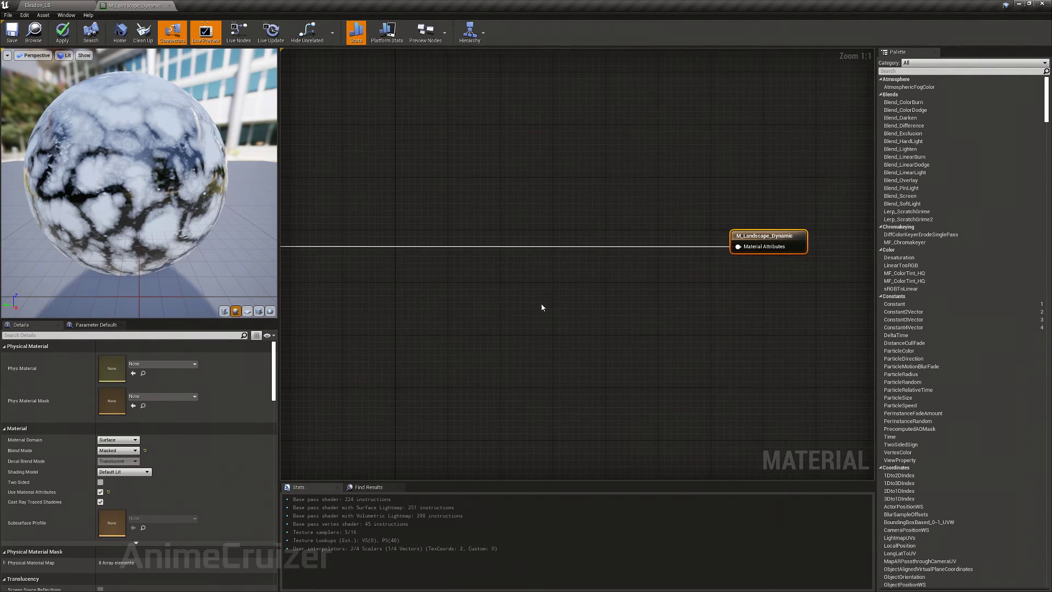
Add a reroute node between the MF_RVT_Landscape result and the M_Landscape_Dynamic output, aligned on the wire just outside the comment box
right_click_drag(416, 306, 871, 297)
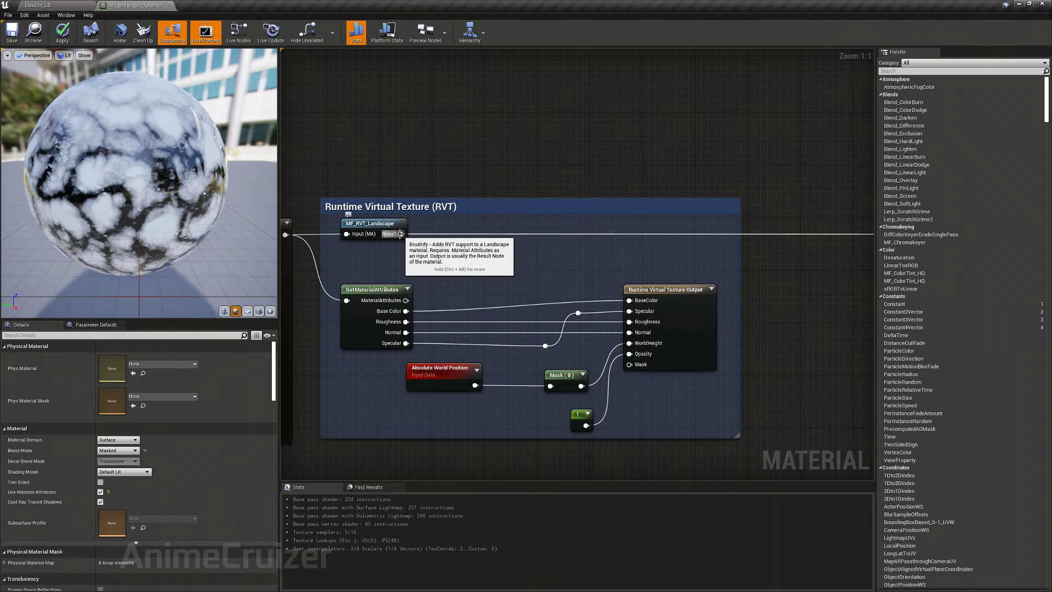
right_click_drag(522, 257, 408, 278)
left_click_drag(291, 255, 672, 265)
type("reroute")
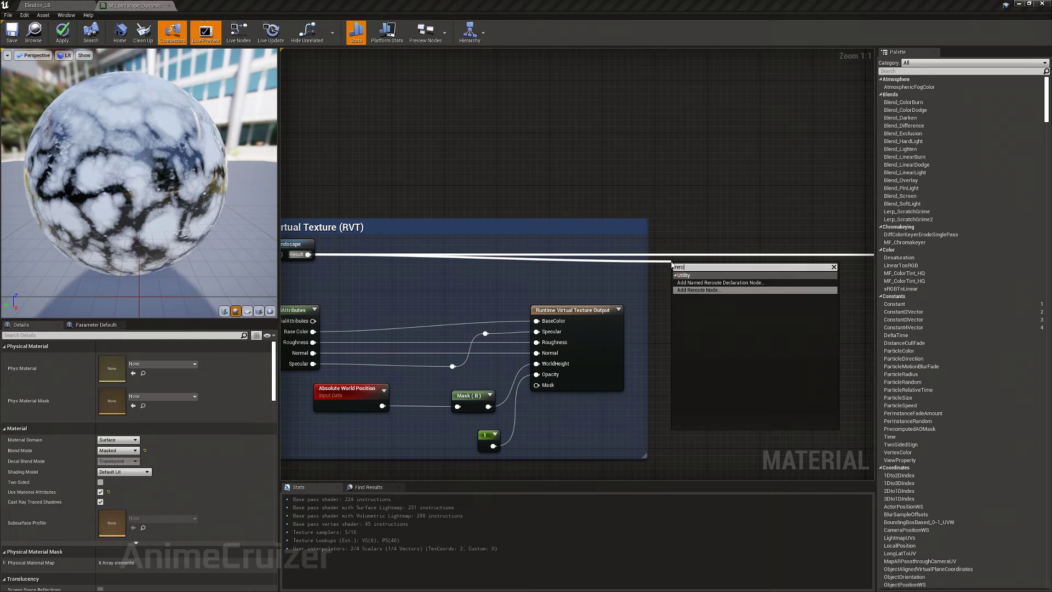
key("Return")
left_click_drag(683, 266, 798, 255)
right_click_drag(386, 289, 619, 266)
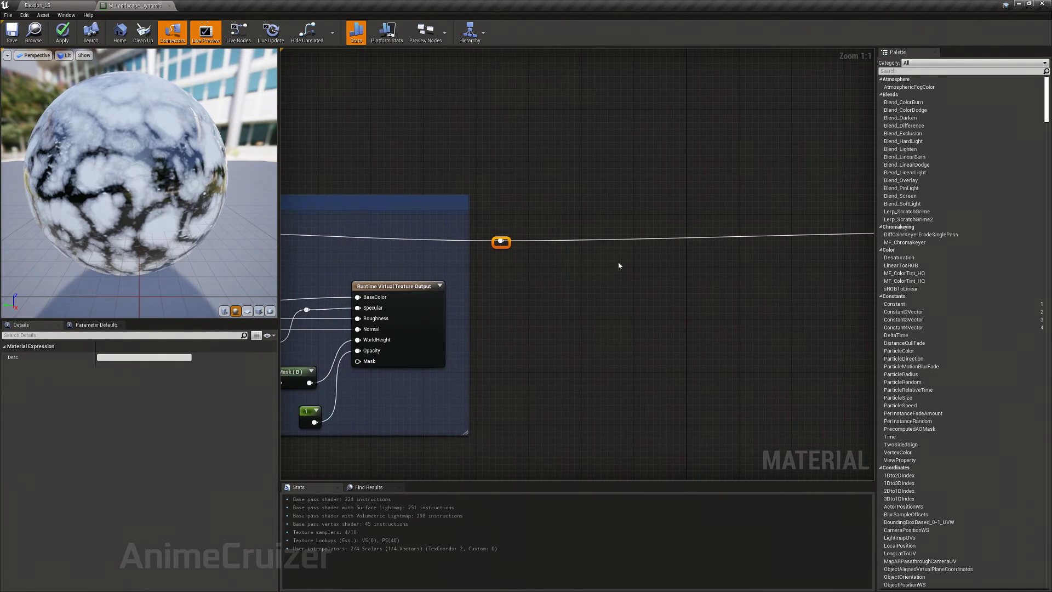
left_click_drag(509, 244, 498, 236)
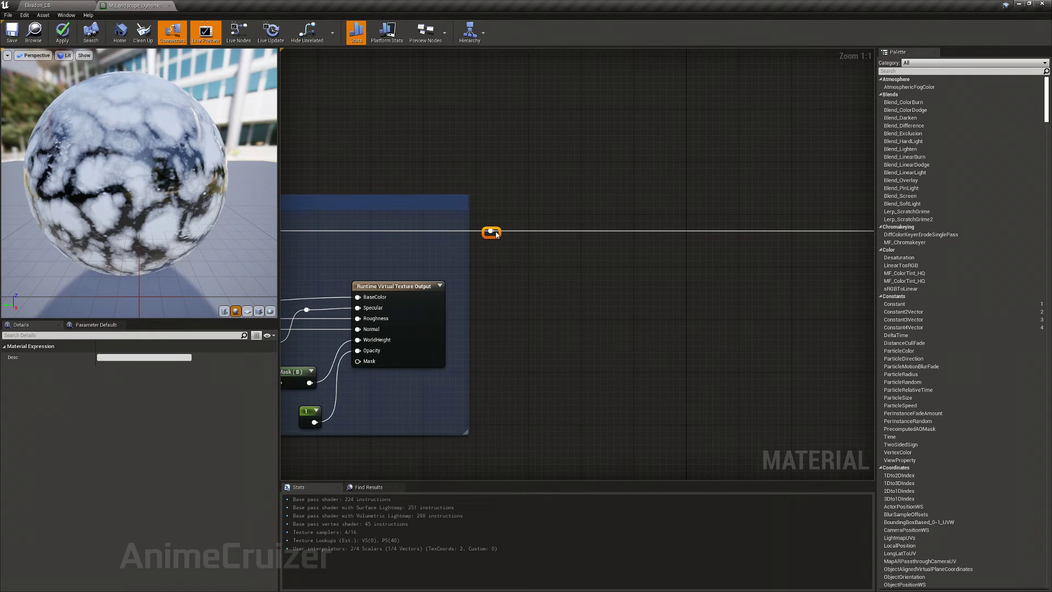
Branch a BreakMaterialAttributes node off the reroute node, placing it just below the main material attributes wire
left_click(584, 285)
right_click_drag(584, 285, 580, 307)
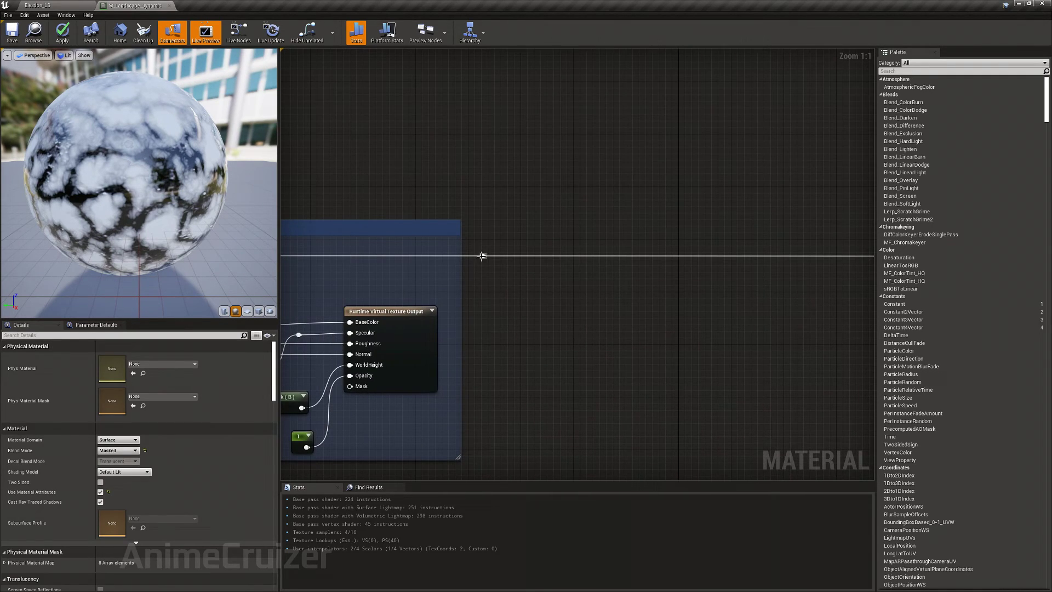
left_click_drag(481, 256, 510, 312)
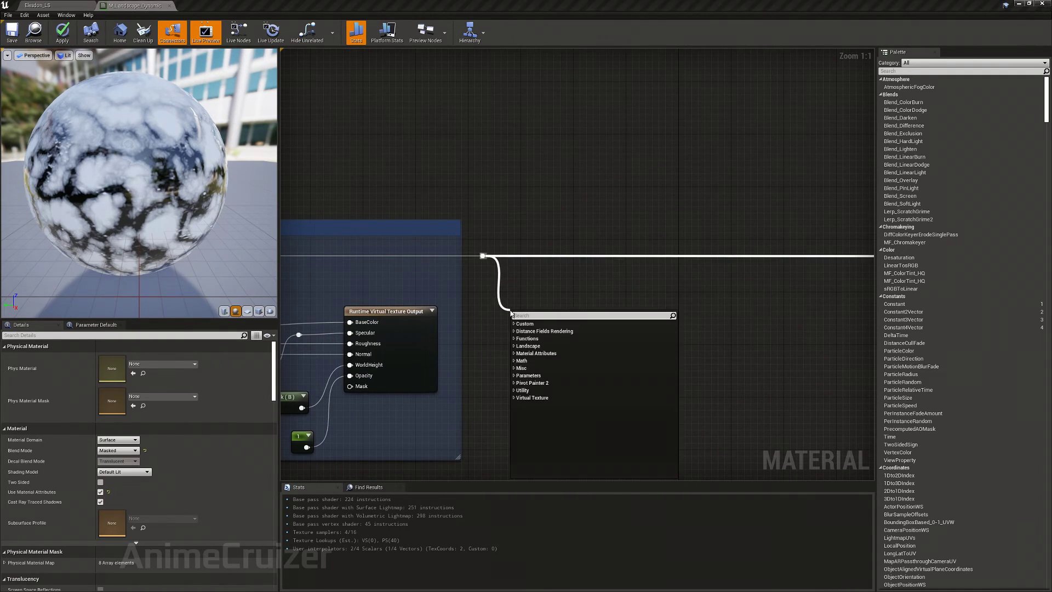
type("brea")
key("Return")
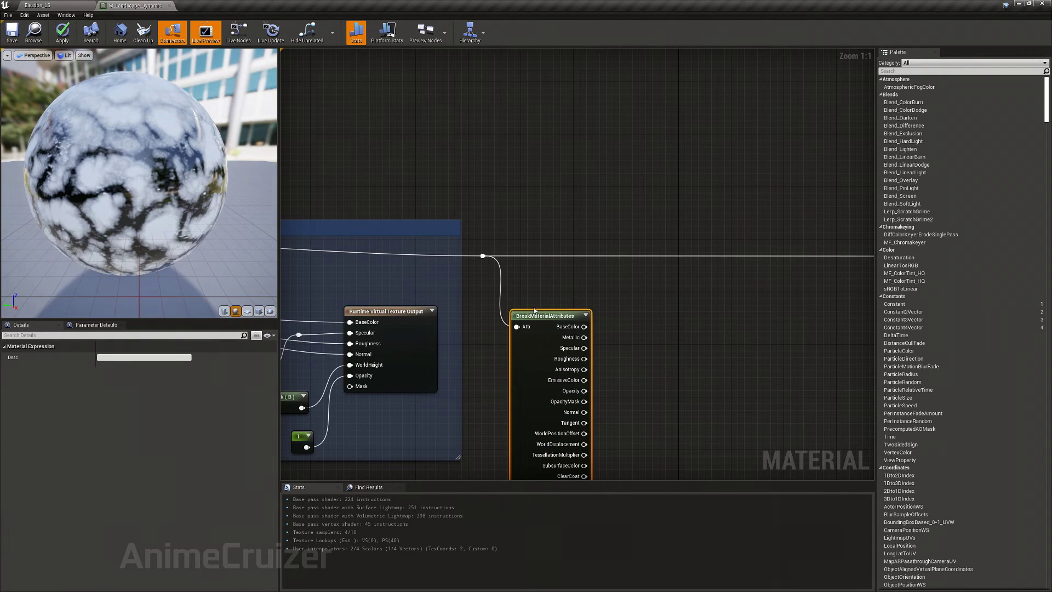
left_click(550, 279)
Break the link to the M_Landscape_Dynamic output and insert a SetMaterialAttributes node between the reroute node and that output
right_click_drag(682, 282, 546, 291)
left_click(789, 262, "alt")
left_click_drag(405, 253, 777, 256)
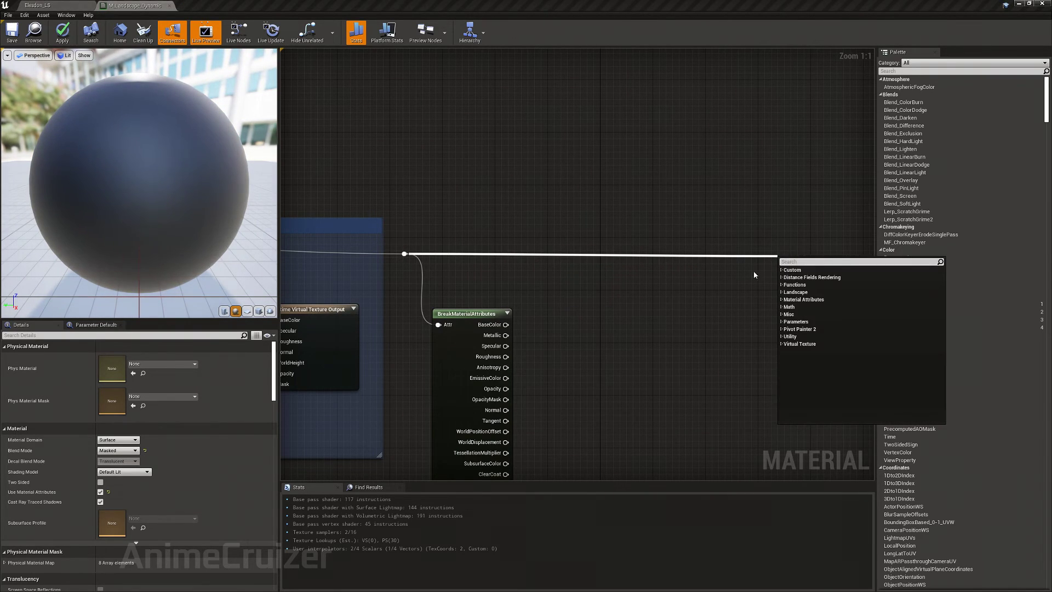
type("set")
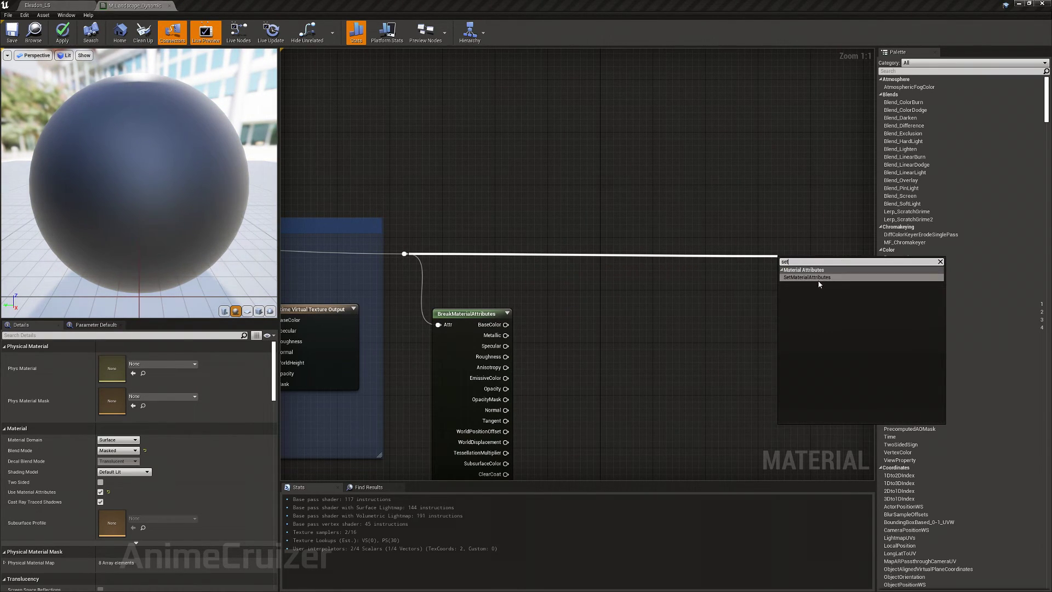
left_click(820, 284)
right_click_drag(820, 284, 531, 285)
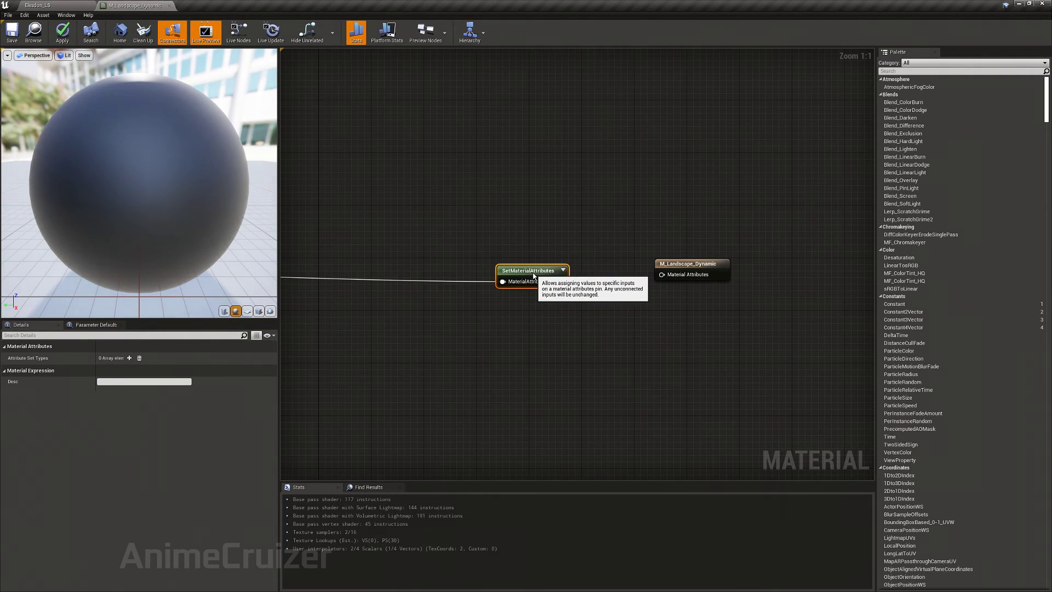
left_click_drag(562, 282, 671, 280)
Move the SetMaterialAttributes node closer to the M_Landscape_Dynamic output, keeping it aligned on the main wire
right_click_drag(559, 358, 798, 324)
right_click_drag(626, 338, 615, 296)
left_click_drag(756, 194, 778, 193)
right_click_drag(781, 235, 599, 243)
left_click_drag(625, 198, 658, 199)
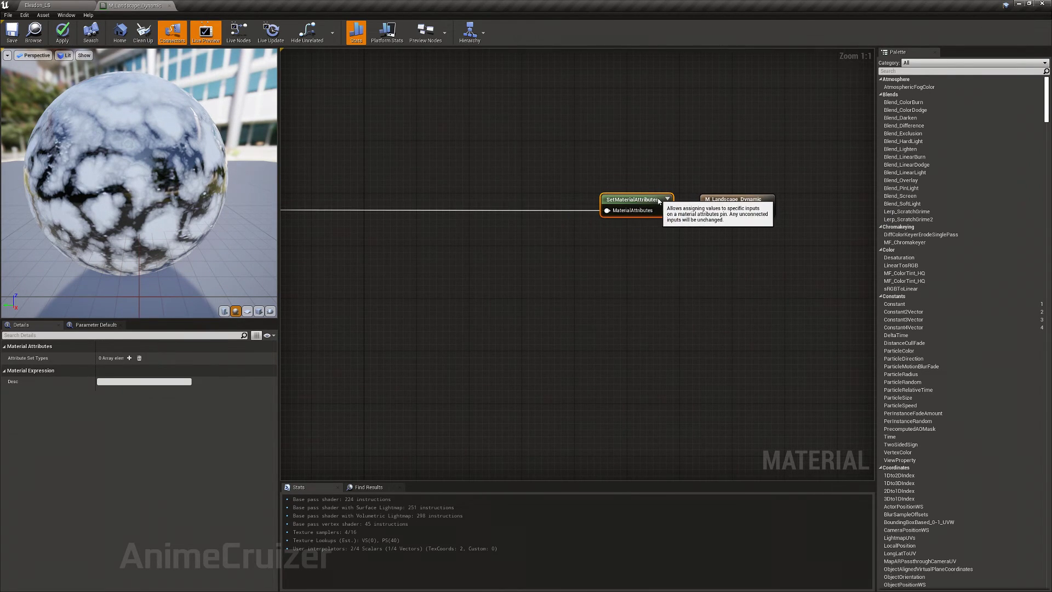
left_click(625, 268)
right_click_drag(625, 207, 744, 179)
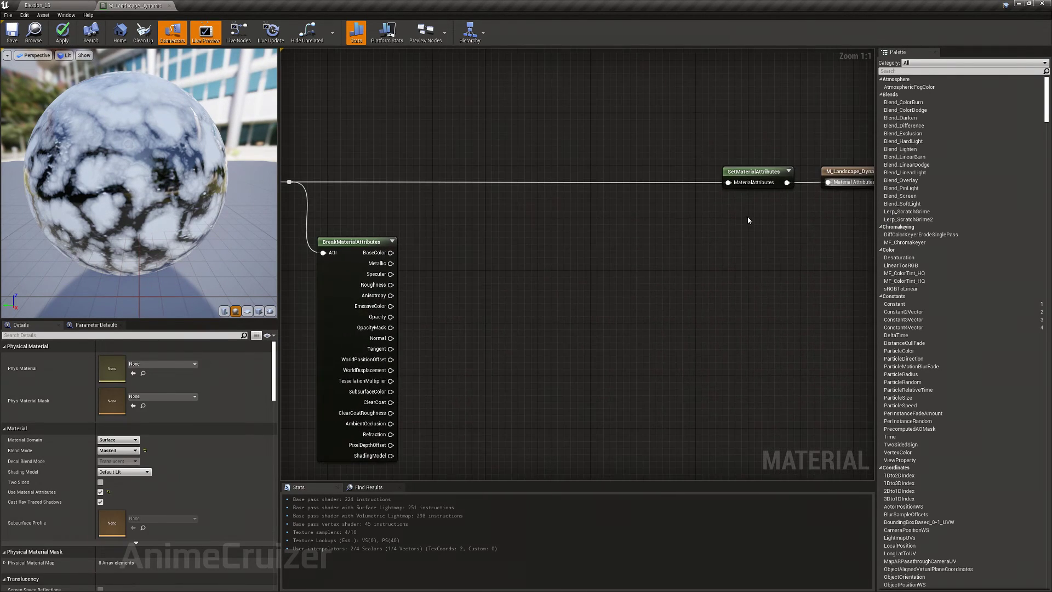
left_click(744, 179)
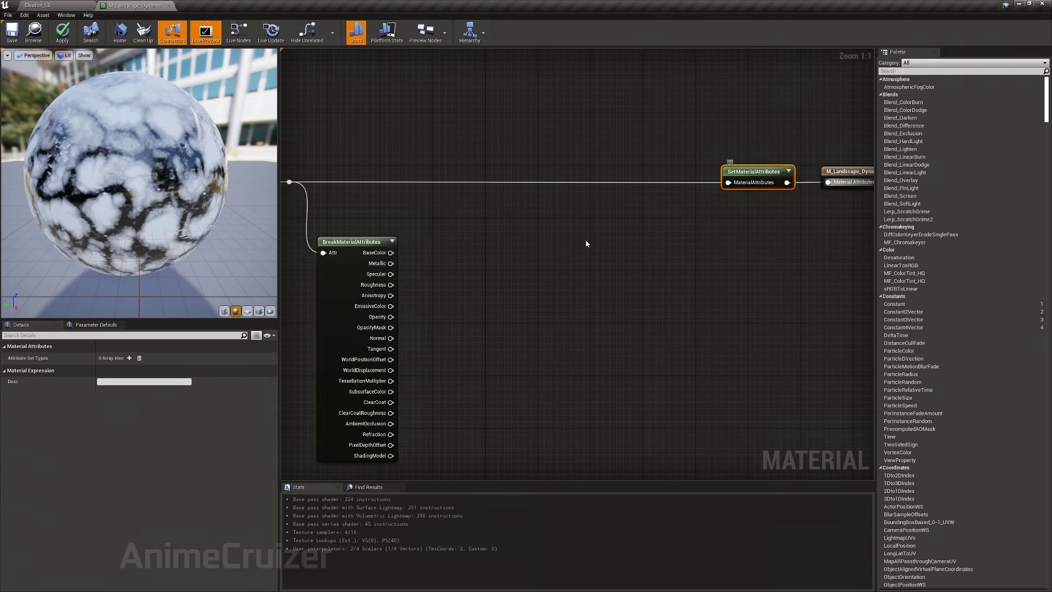
Add the Dynamic_Landscape_Weather_Effects material function and place it beside the BreakMaterialAttributes node
left_click(346, 242)
right_click_drag(464, 248, 530, 186)
right_click(554, 200)
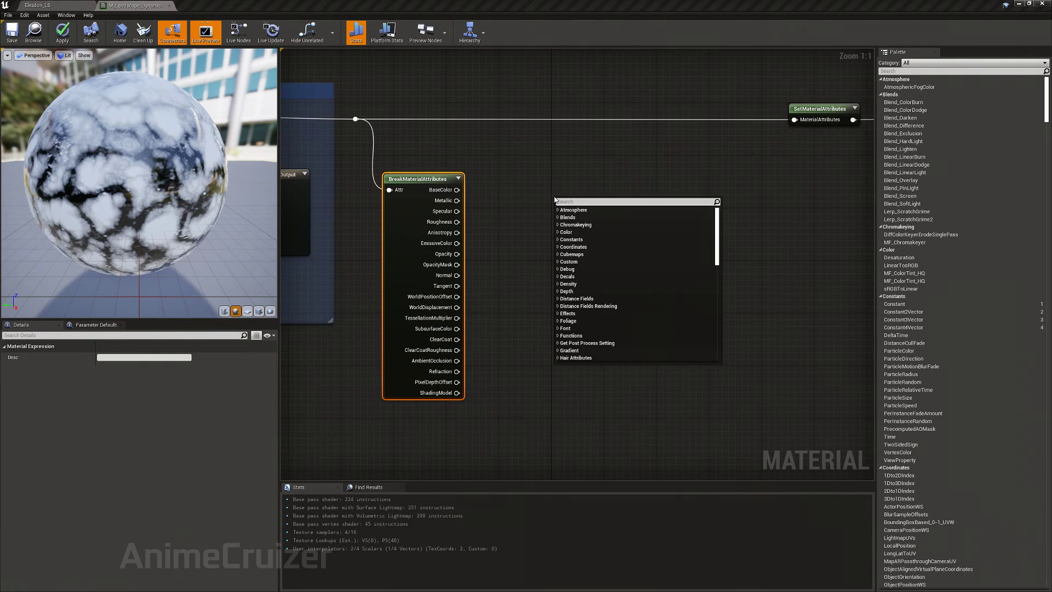
type("dyna")
key("Down")
key("Down")
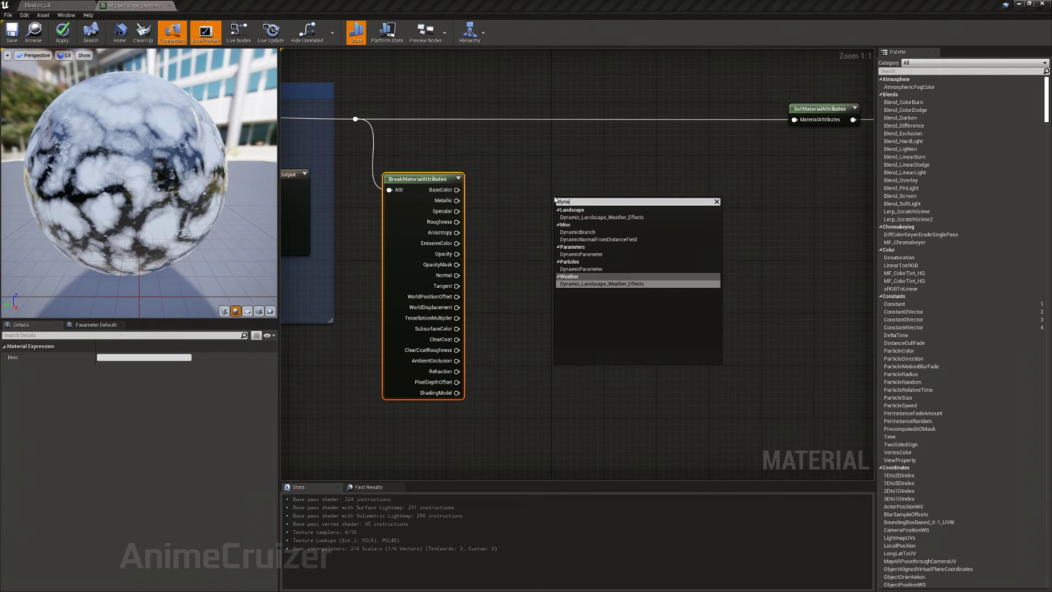
key("Return")
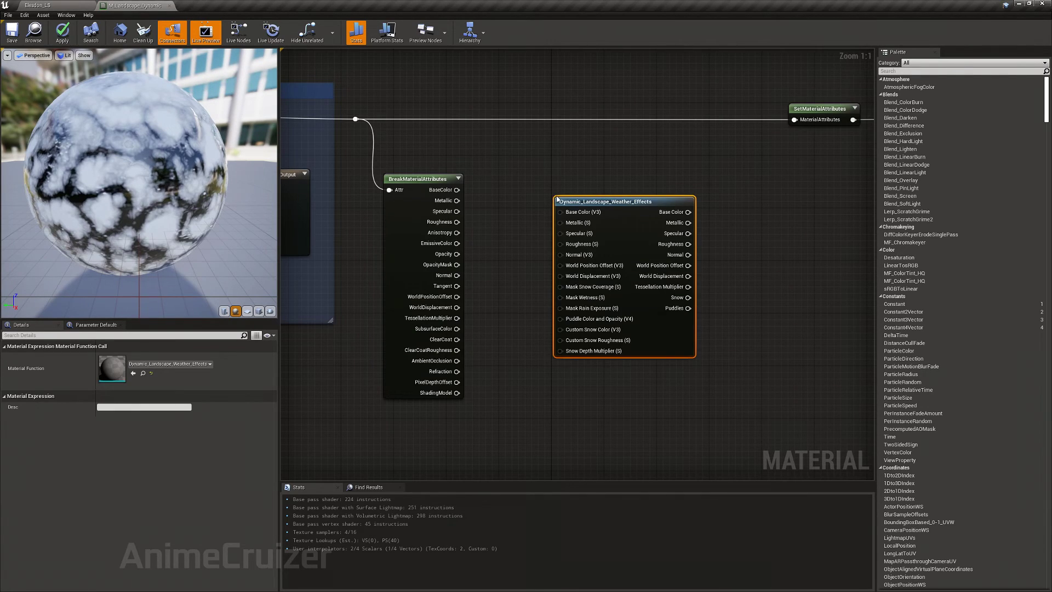
left_click_drag(571, 199, 521, 194)
Connect BaseColor, Metallic, Specular, Roughness and Normal from BreakMaterialAttributes to the matching Dynamic_Landscape_Weather_Effects inputs
left_click_drag(457, 189, 525, 194)
left_click_drag(457, 200, 511, 223)
left_click_drag(457, 275, 520, 235)
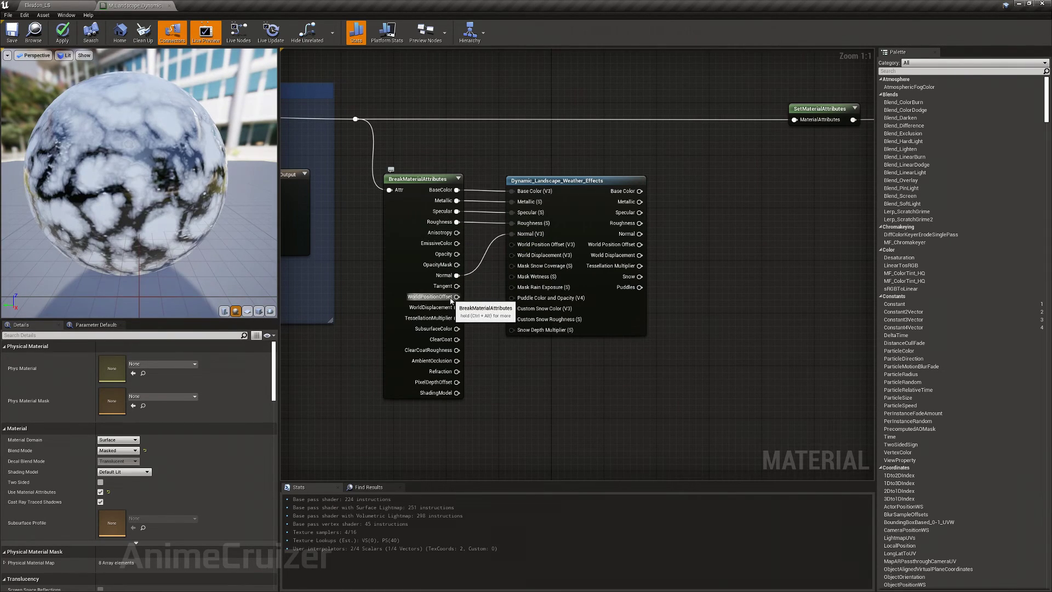
Connect WorldPositionOffset and WorldDisplacement from BreakMaterialAttributes to the matching Dynamic_Landscape_Weather_Effects inputs
left_click_drag(457, 296, 494, 302)
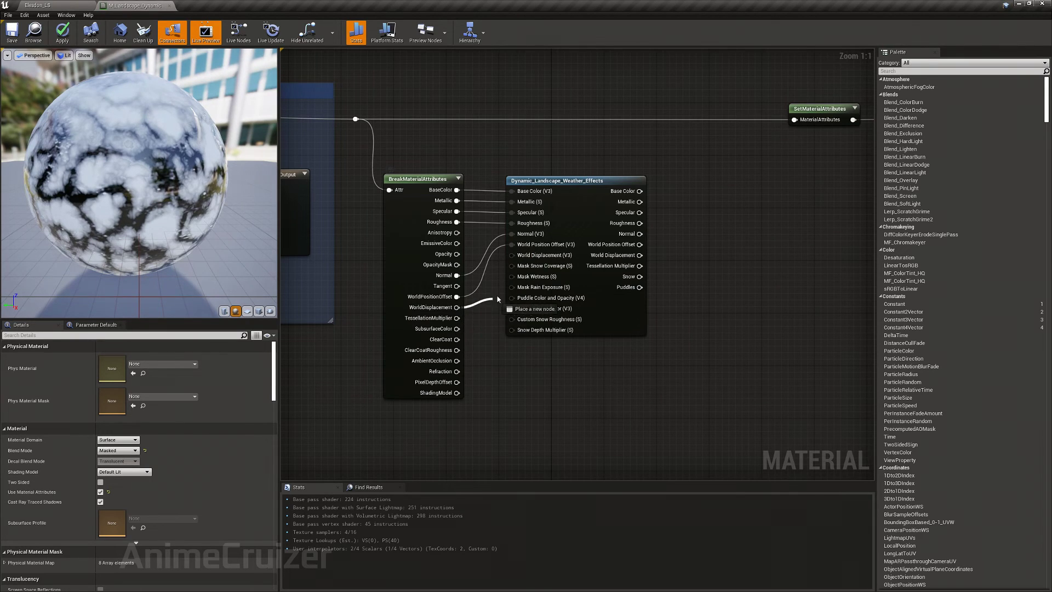
left_click_drag(521, 259, 520, 256)
left_click_drag(457, 319, 499, 303)
right_click_drag(626, 313, 568, 346)
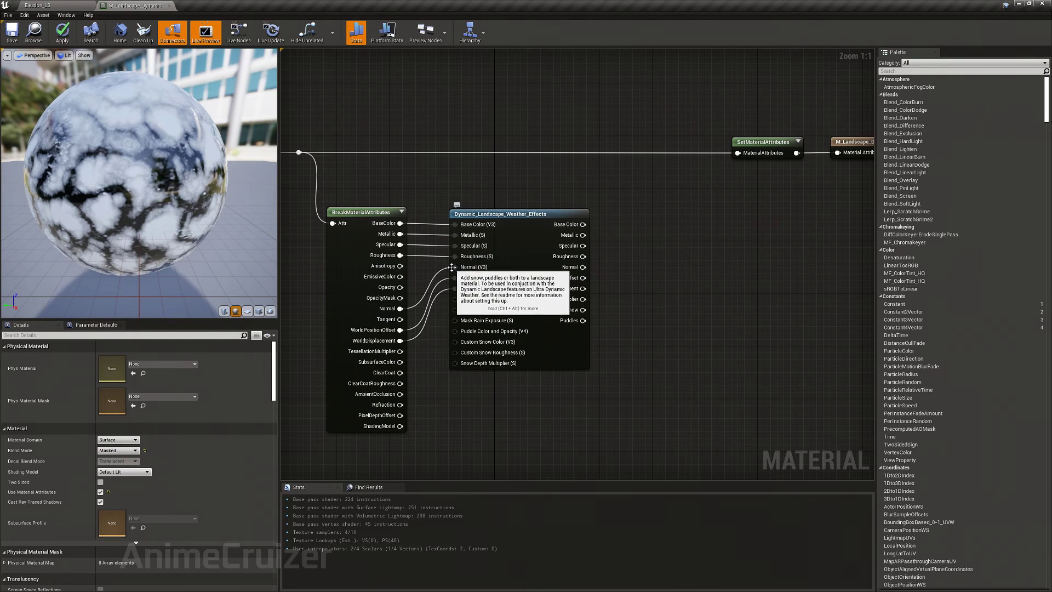
right_click_drag(429, 341, 448, 306)
left_click_drag(530, 178, 528, 176)
left_click(662, 226)
right_click_drag(662, 226, 520, 273)
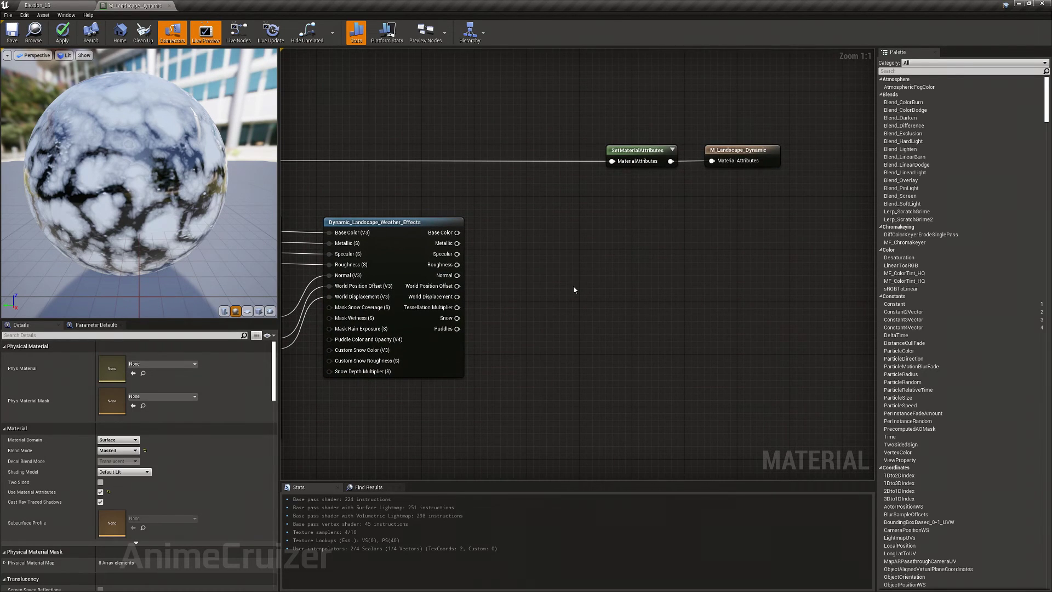
right_click_drag(517, 222, 591, 188)
right_click(606, 197)
key("Escape")
Add eight attribute set types to the SetMaterialAttributes node
left_click(722, 125)
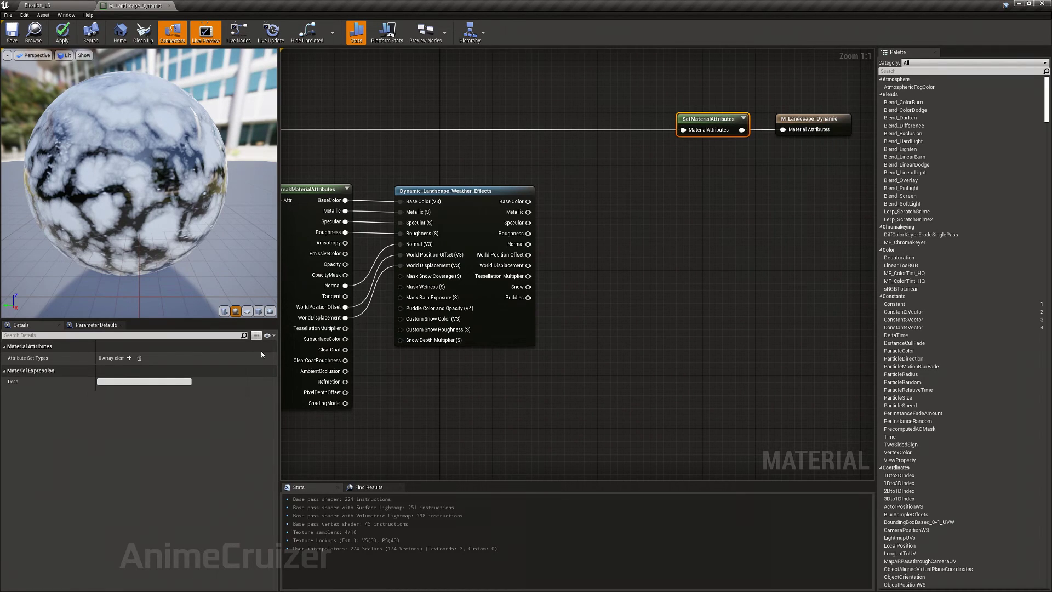
right_click_drag(412, 326, 431, 349)
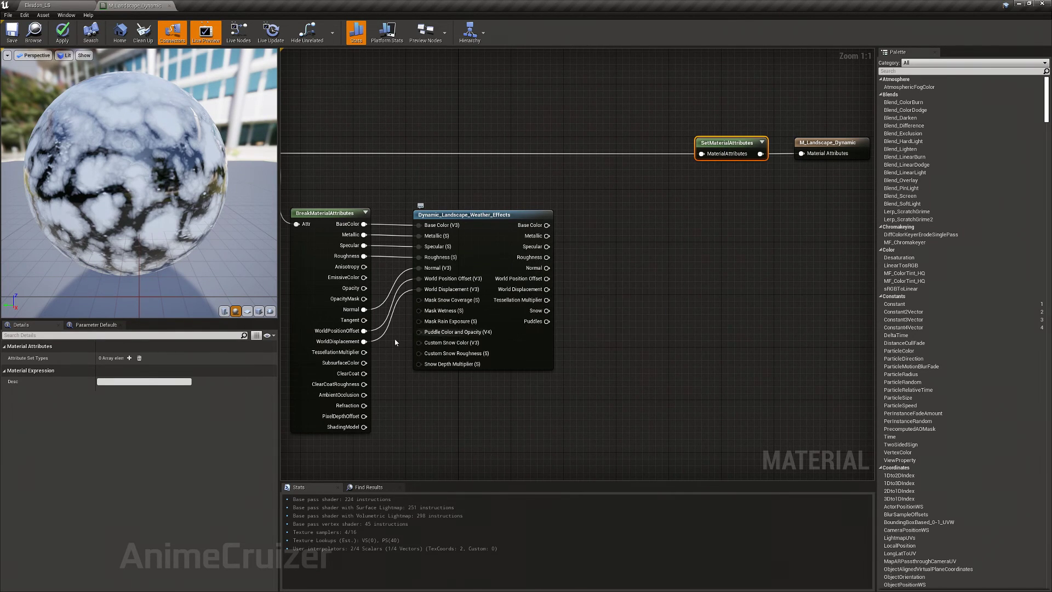
left_click(130, 359)
left_click(129, 359)
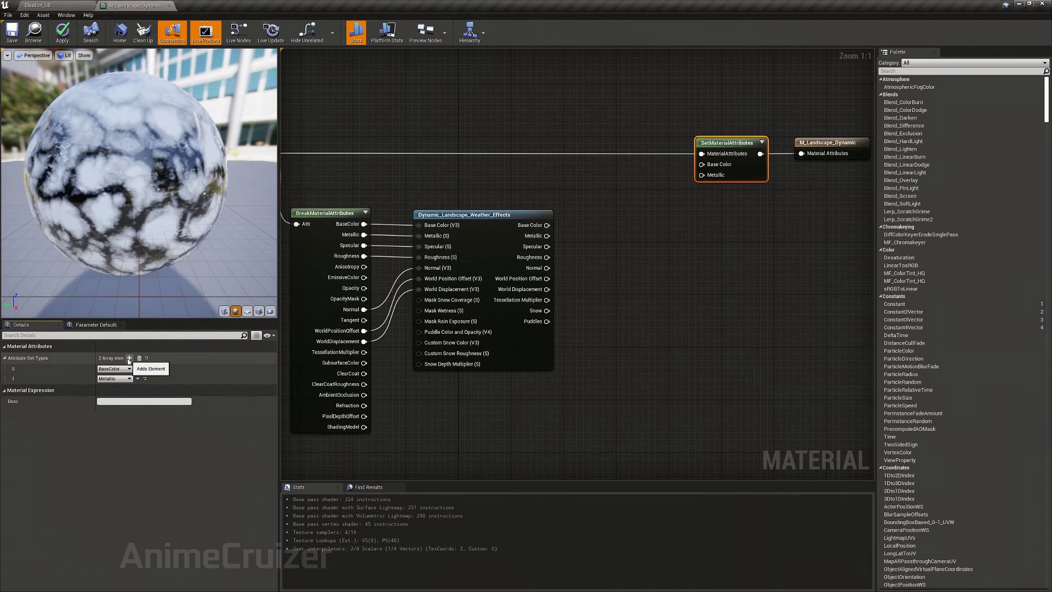
left_click(129, 359)
left_click(129, 359)
left_click(130, 359)
left_click(130, 359)
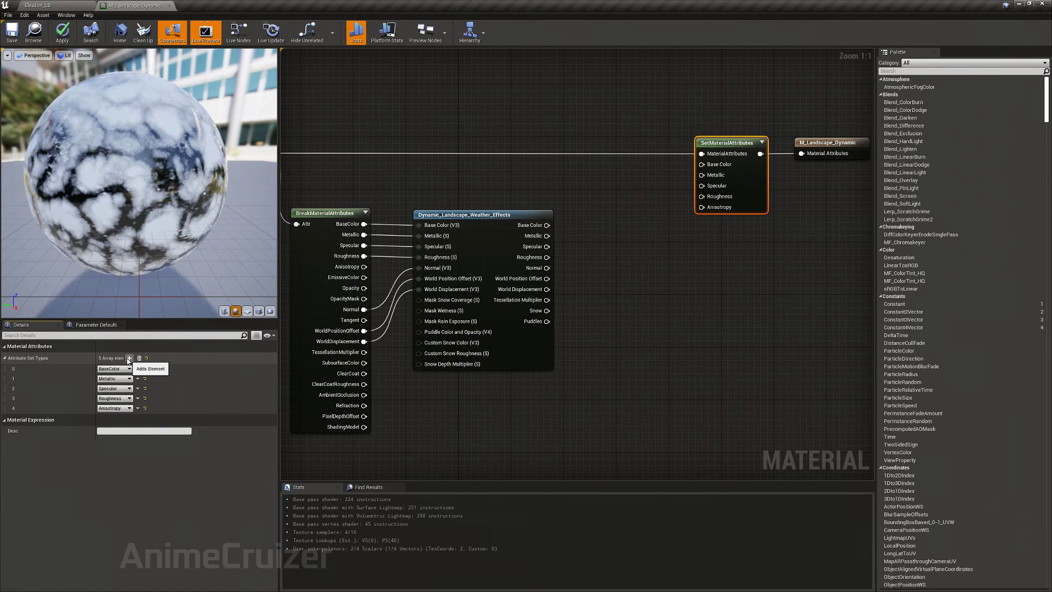
left_click(129, 359)
left_click(130, 359)
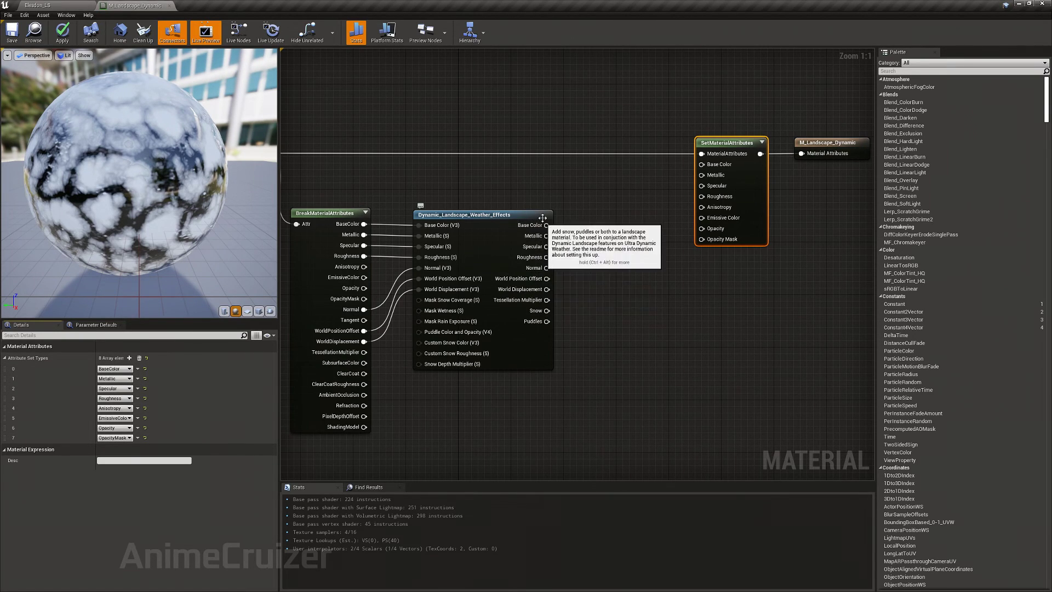
Change SetMaterialAttributes elements 4 to 7 to Normal, WorldPositionOffset, WorldDisplacement and TessellationMultiplier
left_click(114, 408)
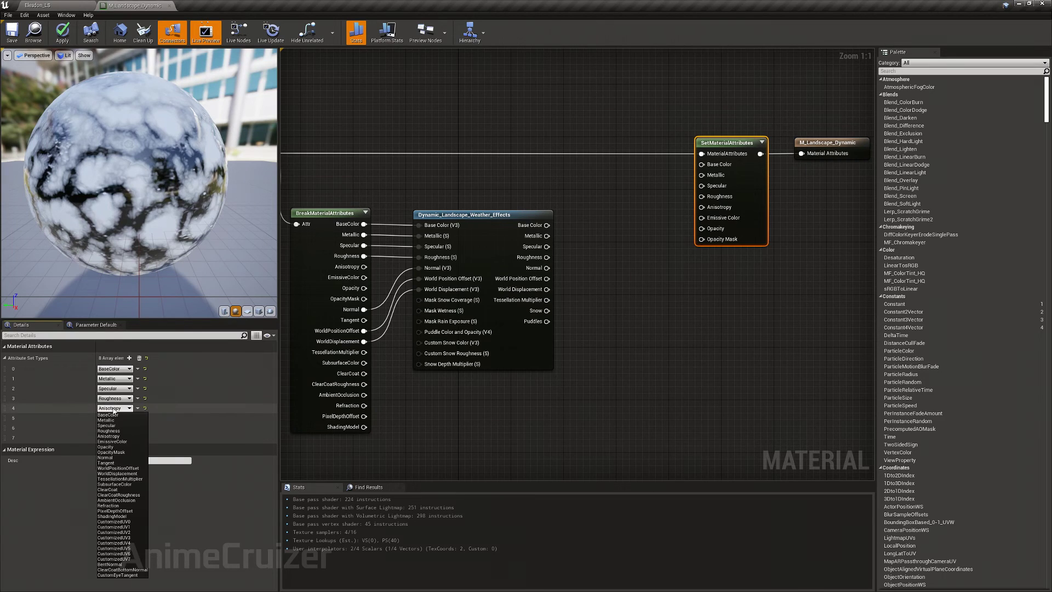
left_click(112, 458)
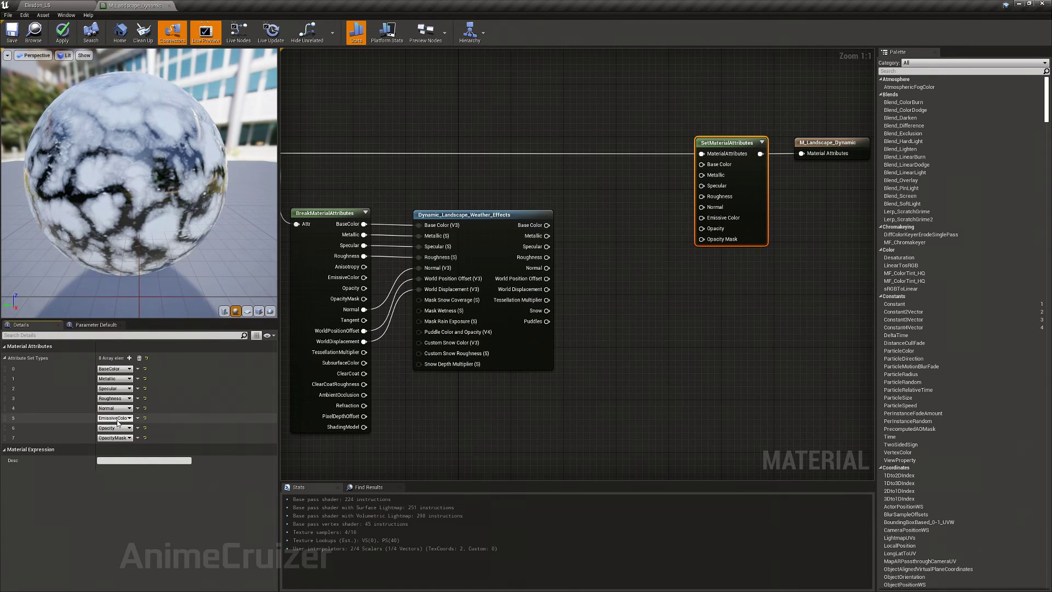
left_click(116, 419)
left_click(122, 479)
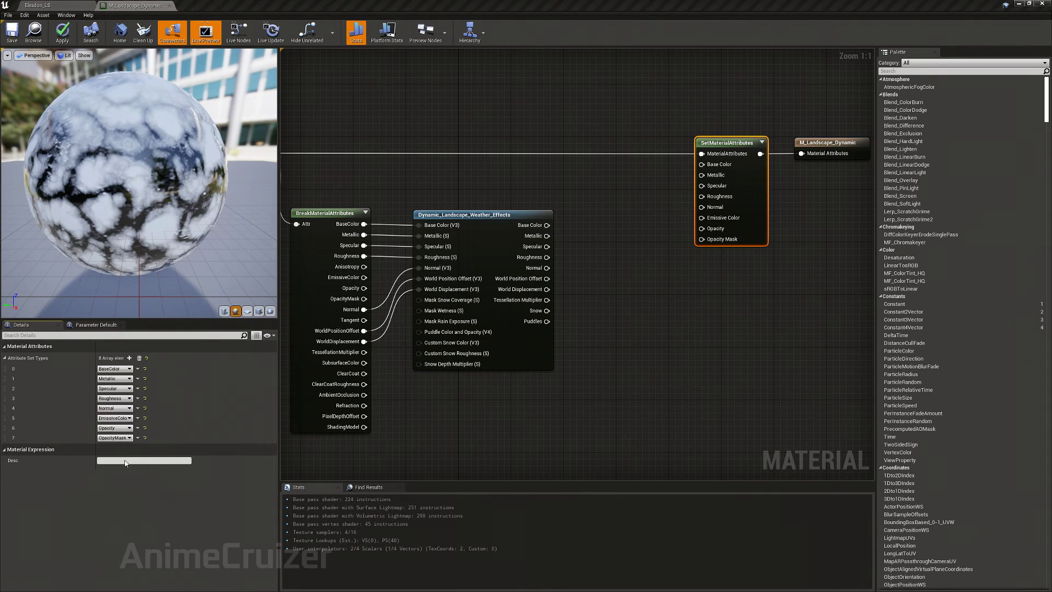
left_click(115, 427)
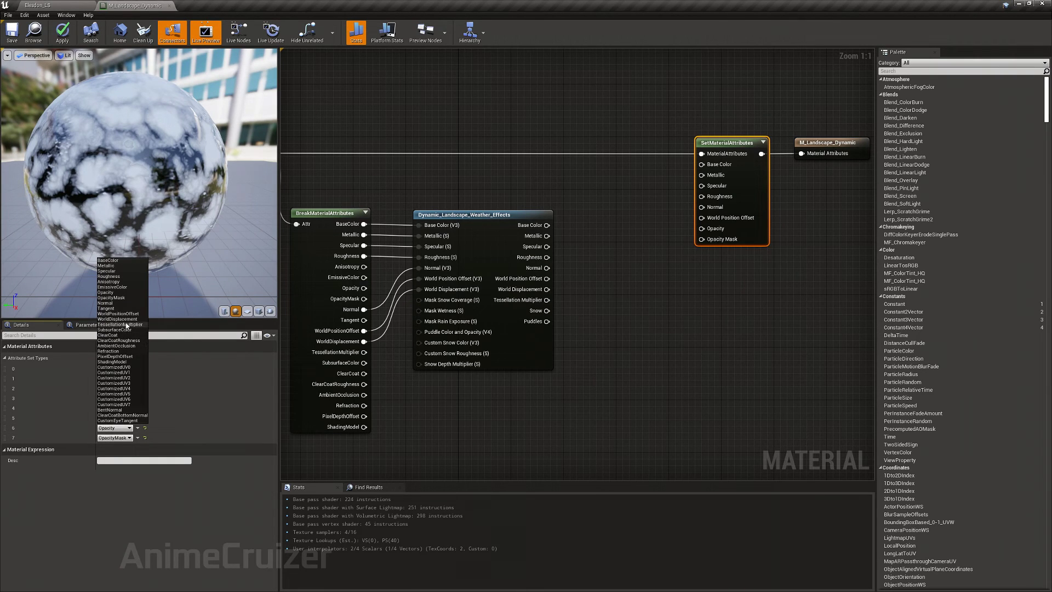
left_click(117, 319)
left_click(115, 437)
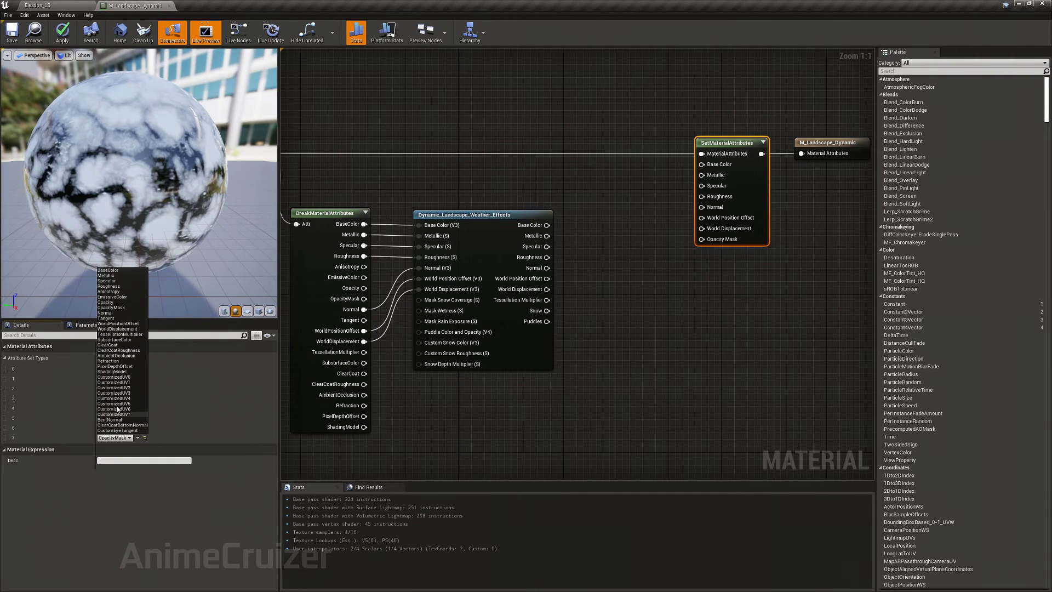
left_click(127, 335)
Move Dynamic_Landscape_Weather_Effects closer to SetMaterialAttributes and connect its Base Color, Metallic, Specular, Roughness and Normal outputs to the matching inputs
right_click_drag(750, 157, 705, 205)
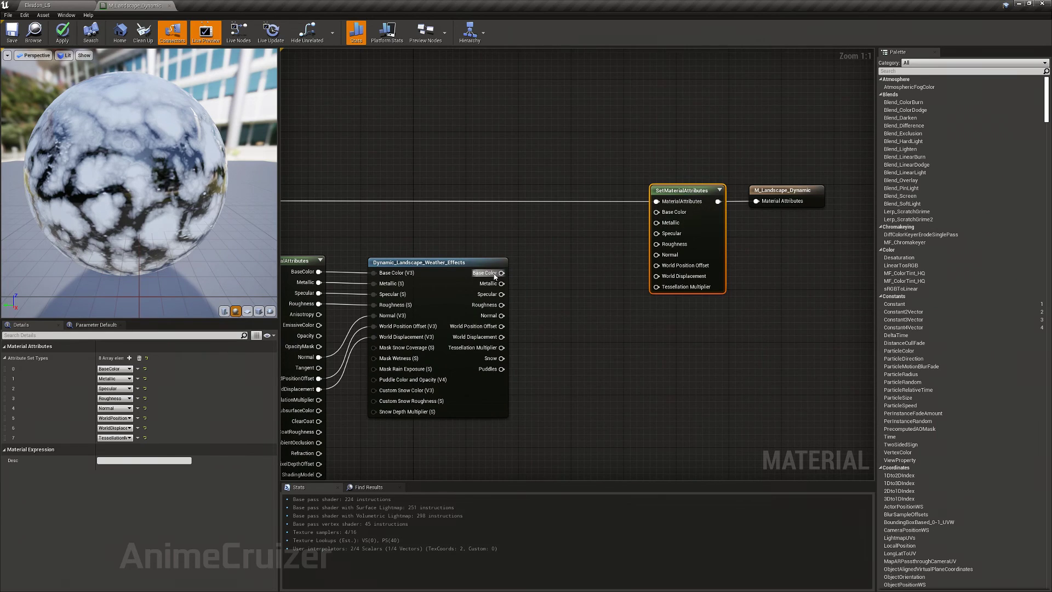
left_click_drag(470, 262, 670, 214)
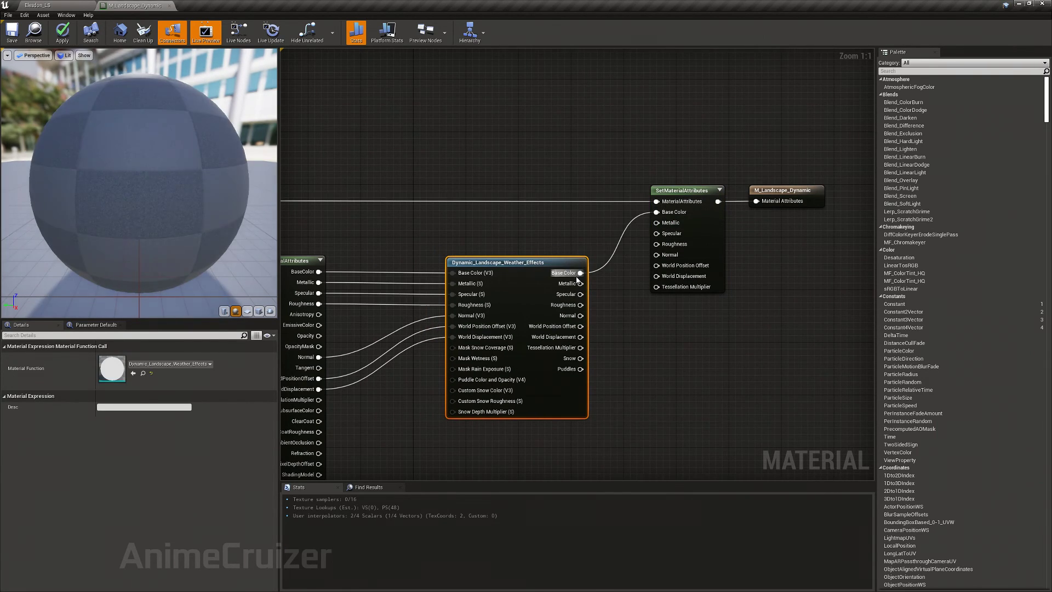
left_click_drag(581, 283, 663, 223)
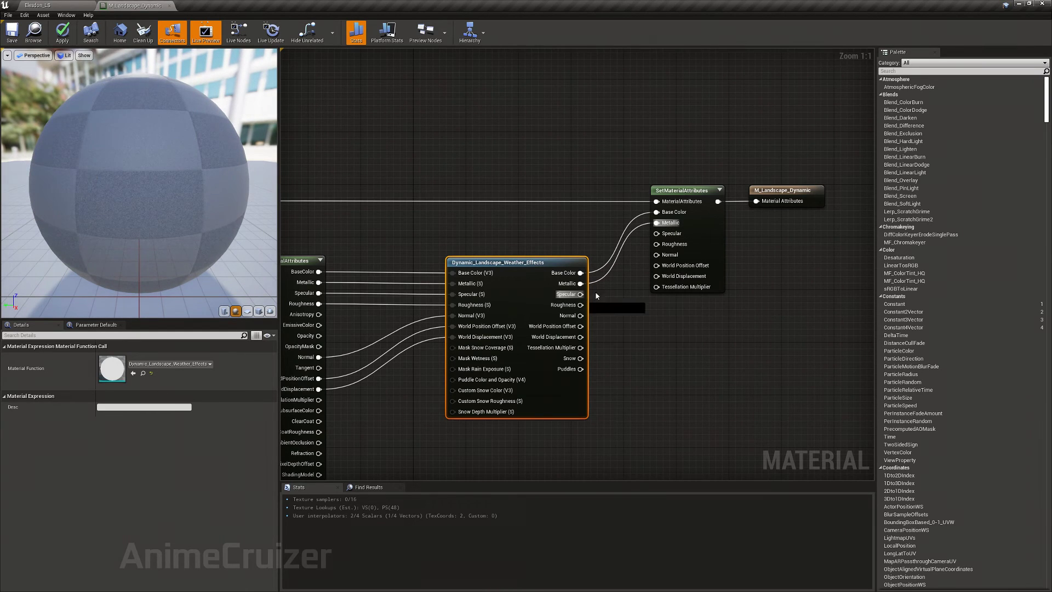
left_click_drag(581, 294, 664, 235)
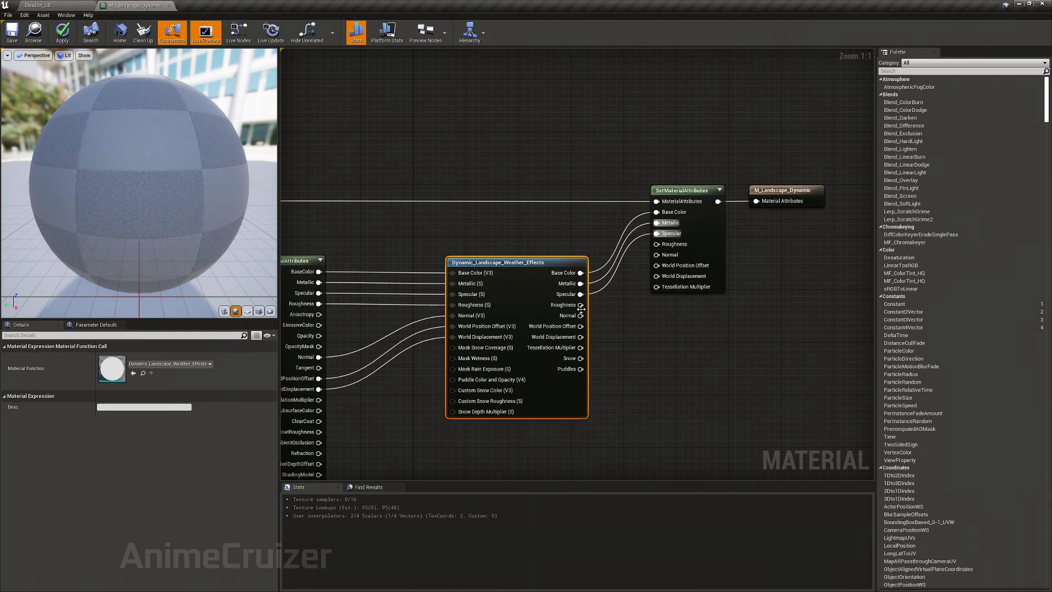
left_click_drag(581, 305, 625, 284)
left_click_drag(580, 316, 666, 256)
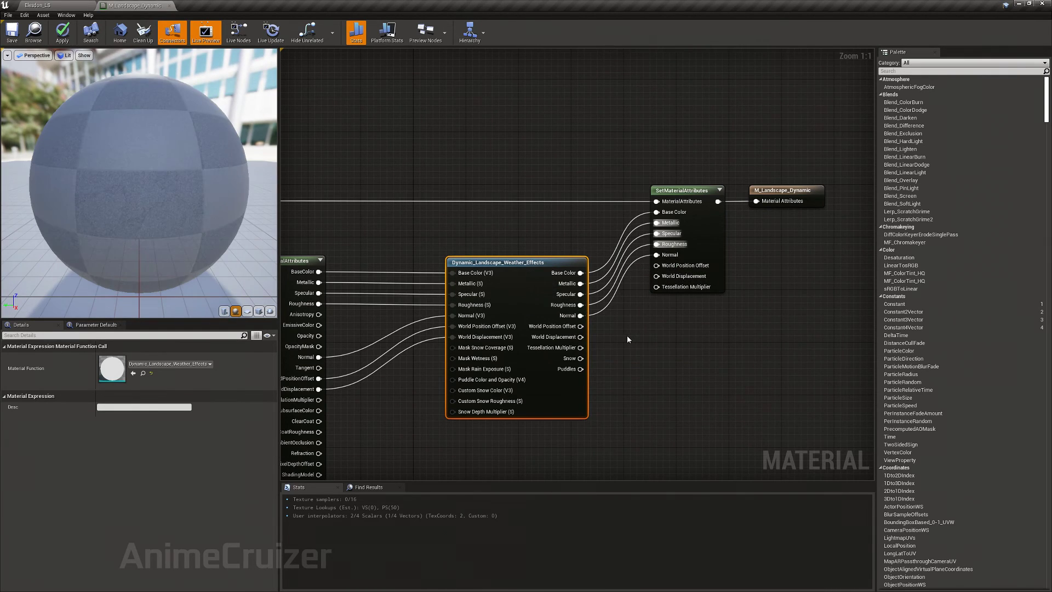
left_click(627, 336)
Connect the World Position Offset, World Displacement and Tessellation Multiplier outputs of Dynamic_Landscape_Weather_Effects to the matching SetMaterialAttributes inputs
left_click_drag(580, 326, 657, 266)
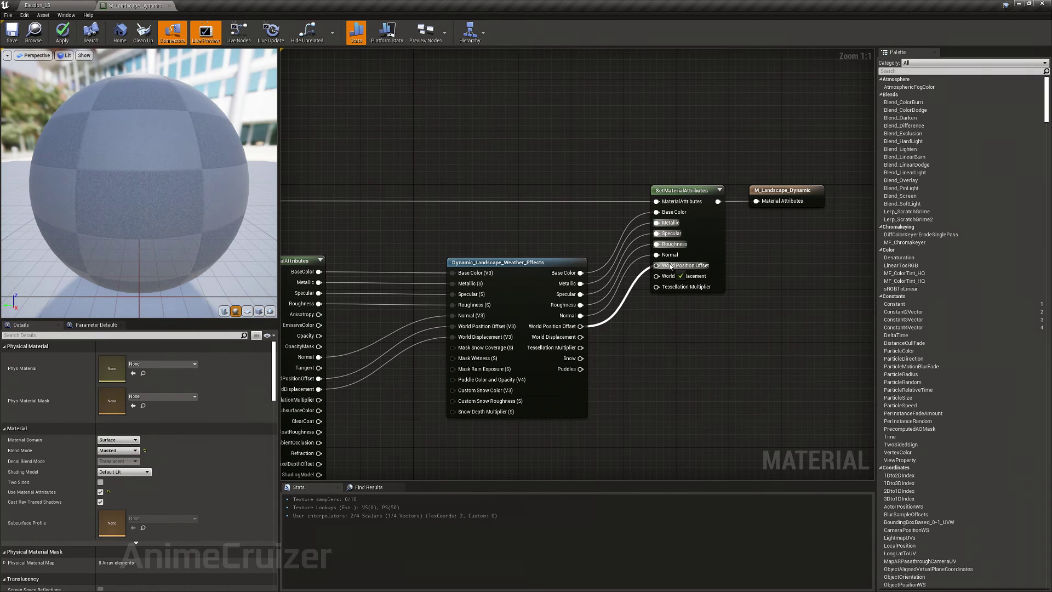
left_click_drag(580, 337, 656, 276)
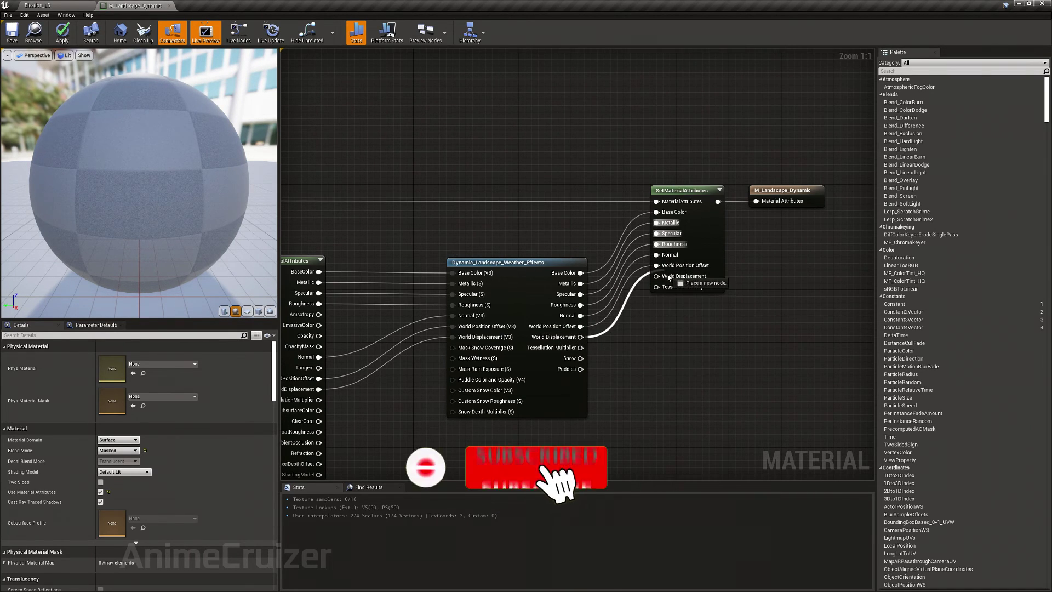
left_click_drag(580, 347, 657, 287)
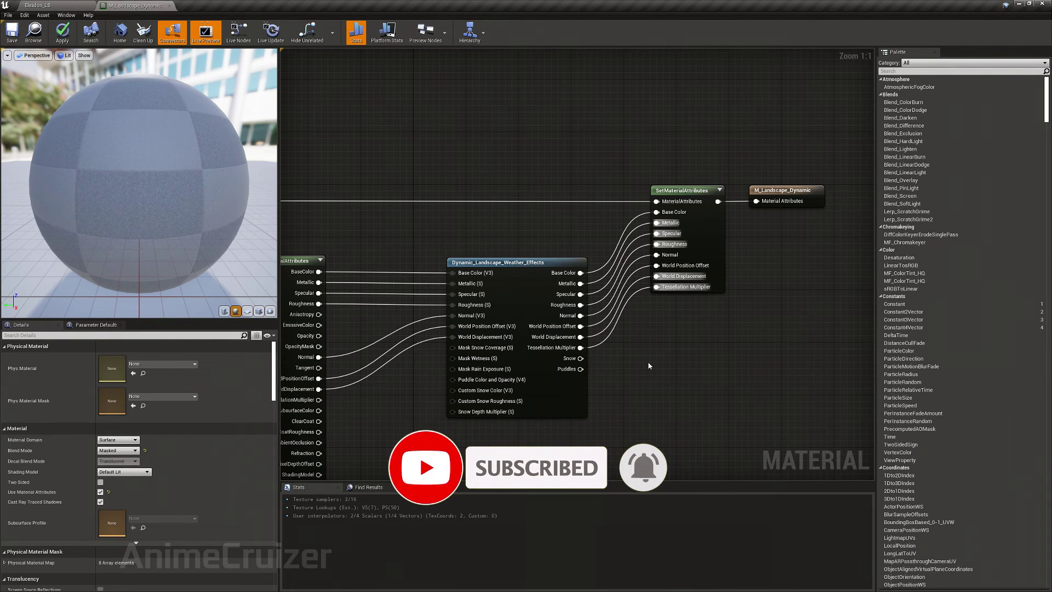
right_click_drag(648, 366, 696, 346)
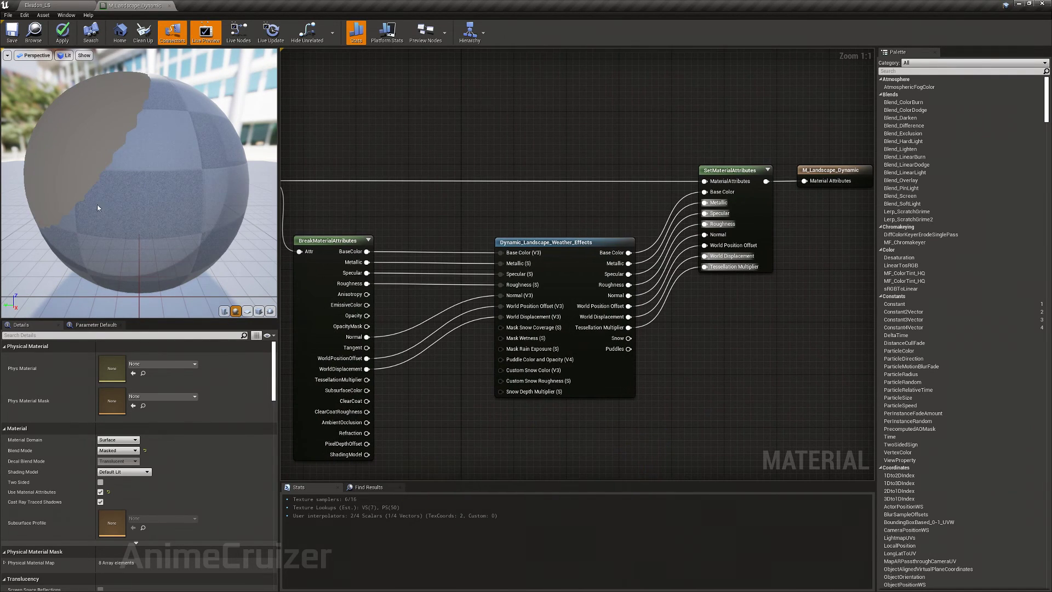
Save the M_Landscape_Dynamic material and move the Dynamic_Landscape_Weather_Effects node closer to SetMaterialAttributes
right_click_drag(408, 142, 469, 140)
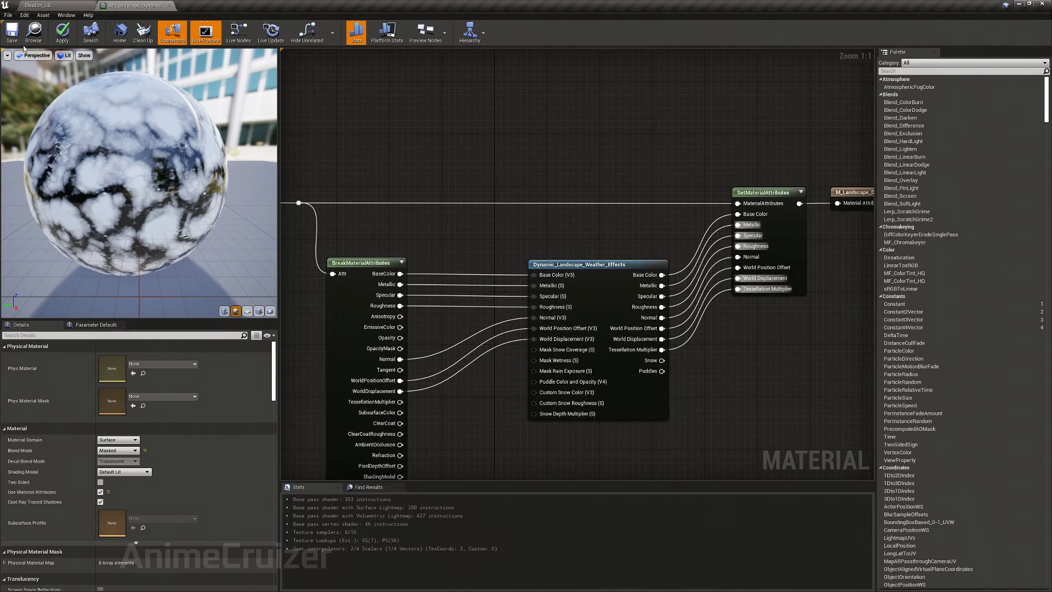
left_click(15, 38)
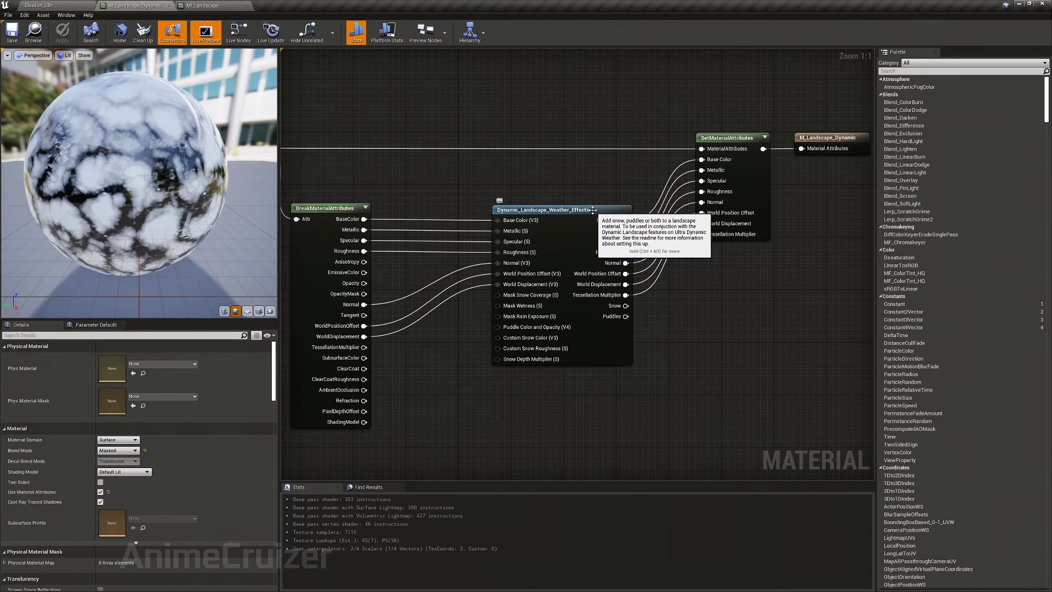
left_click_drag(590, 211, 615, 214)
left_click(434, 391)
right_click_drag(433, 391, 515, 353)
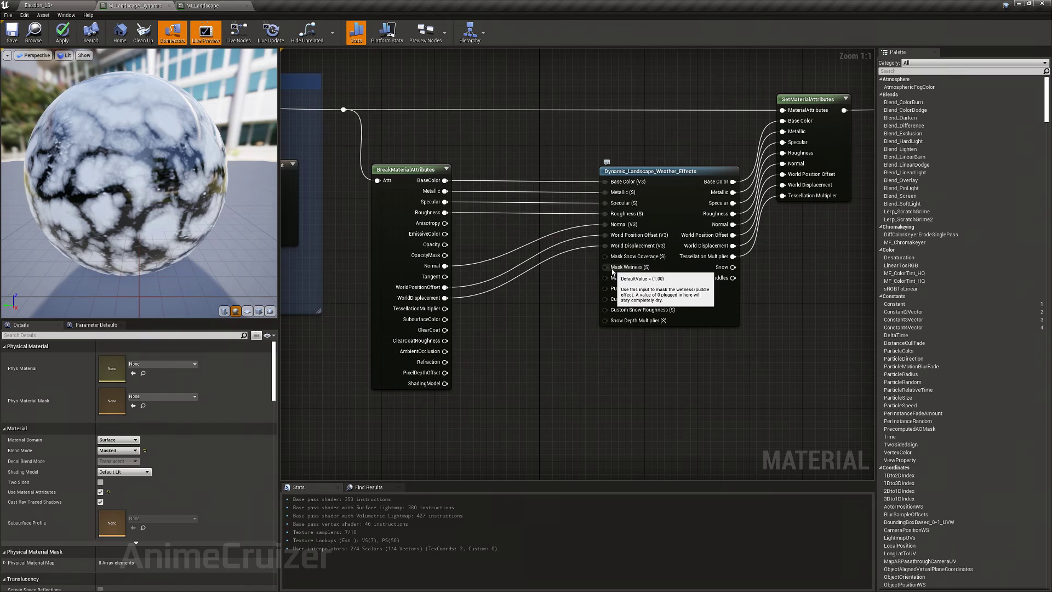
Feed the Mask Wetness input of Dynamic_Landscape_Weather_Effects from a new Constant node set to 1.5, placed beside BreakMaterialAttributes
left_click_drag(605, 268, 580, 283)
left_click_drag(564, 320, 563, 321)
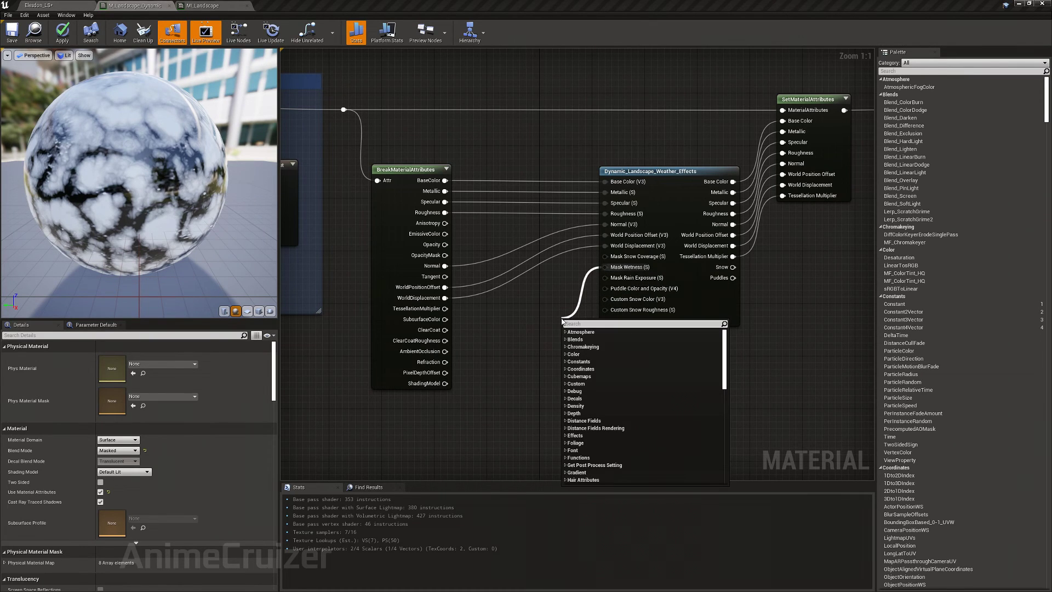
type("consta")
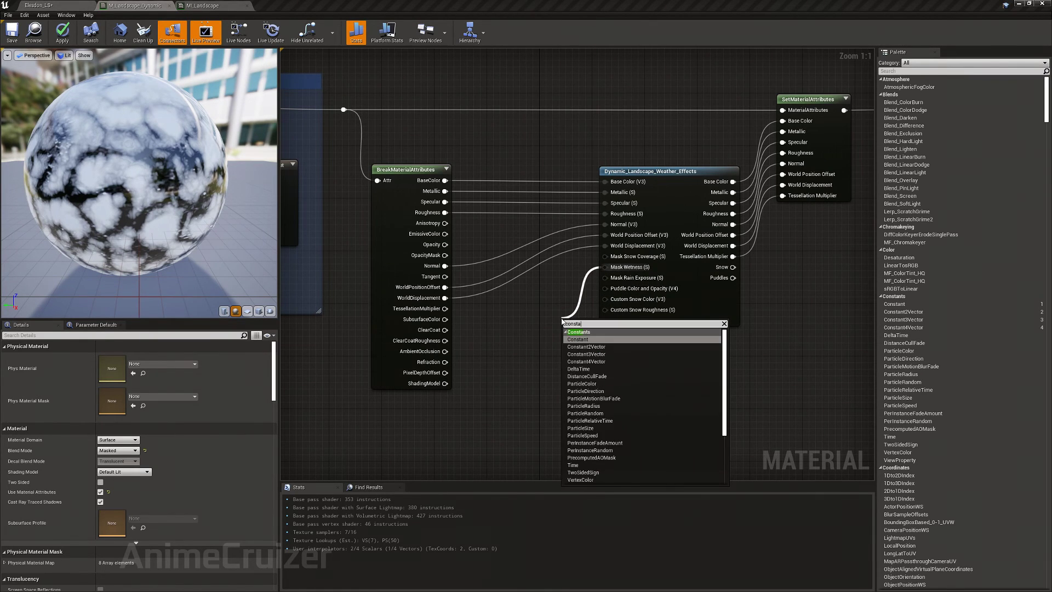
key("Return")
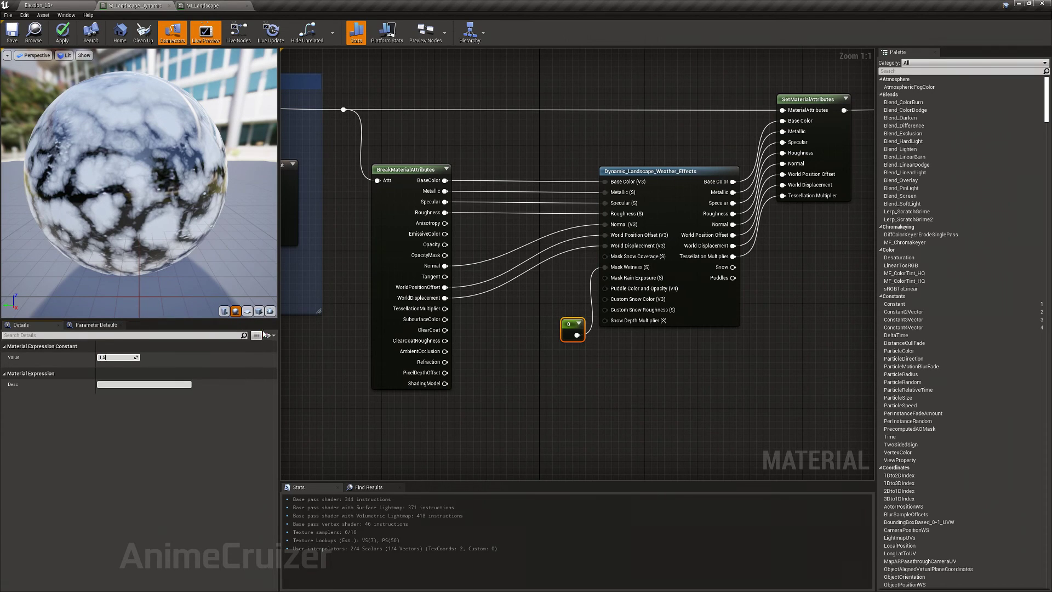
left_click(427, 431)
left_click_drag(570, 326, 526, 308)
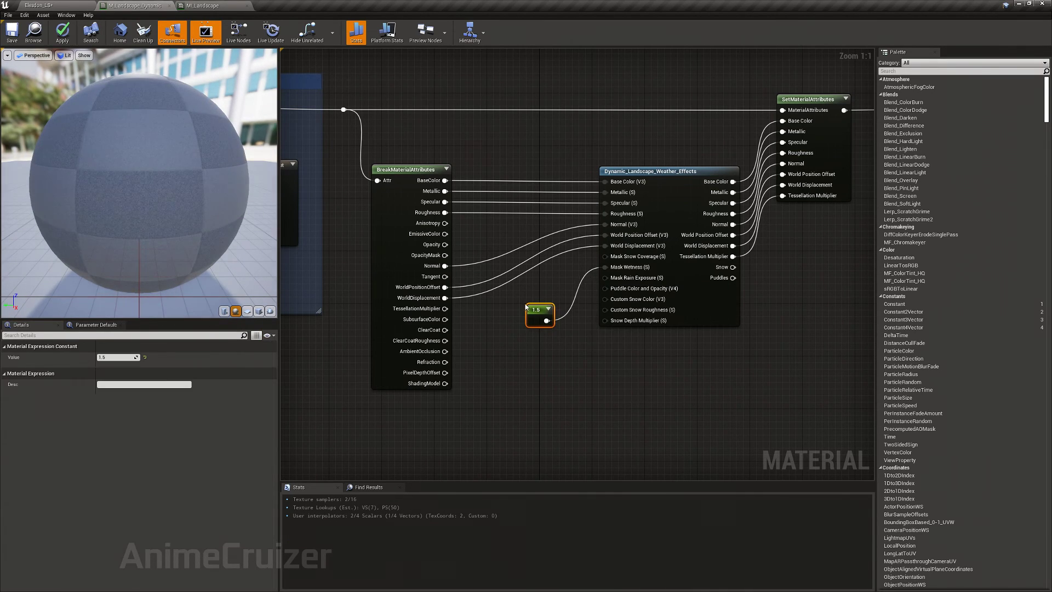
left_click(575, 377)
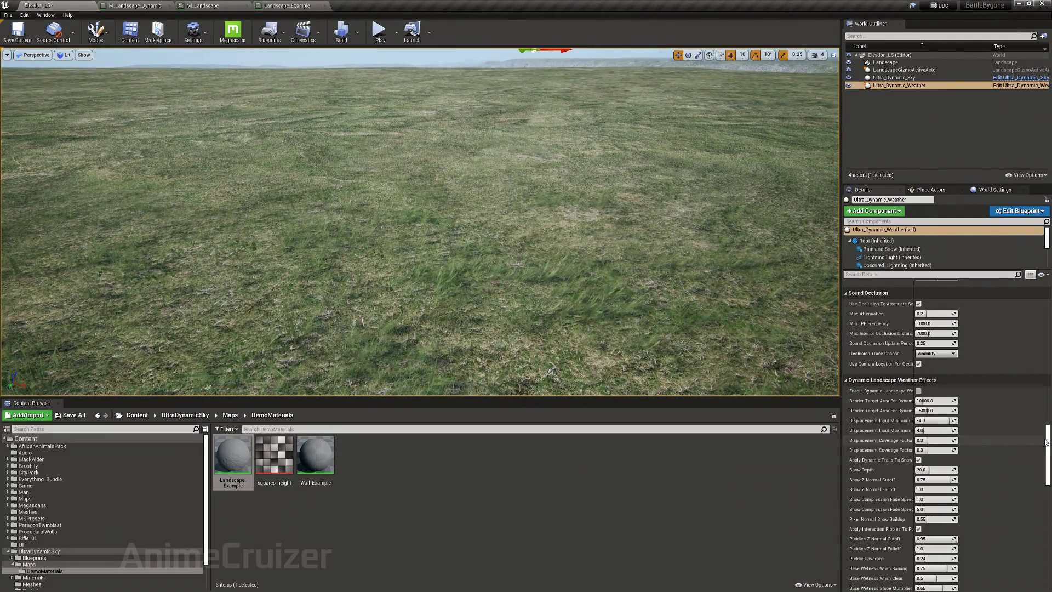
Enable Dynamic Landscape Weather Effects on the Ultra_Dynamic_Weather actor and apply a rain preset as its weather type
left_click_drag(1046, 442, 1046, 446)
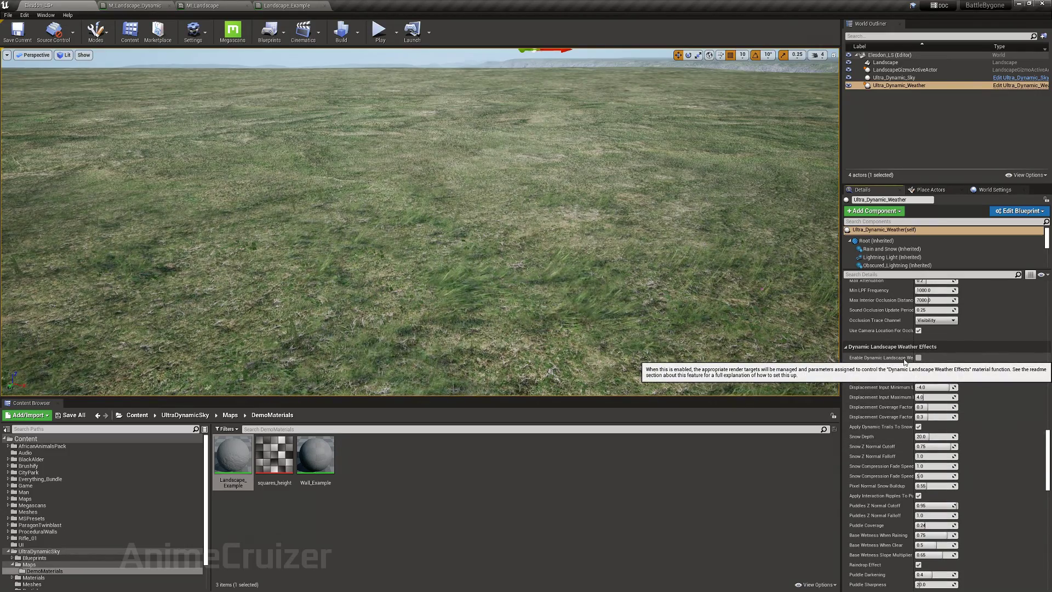
right_click_drag(539, 252, 518, 236)
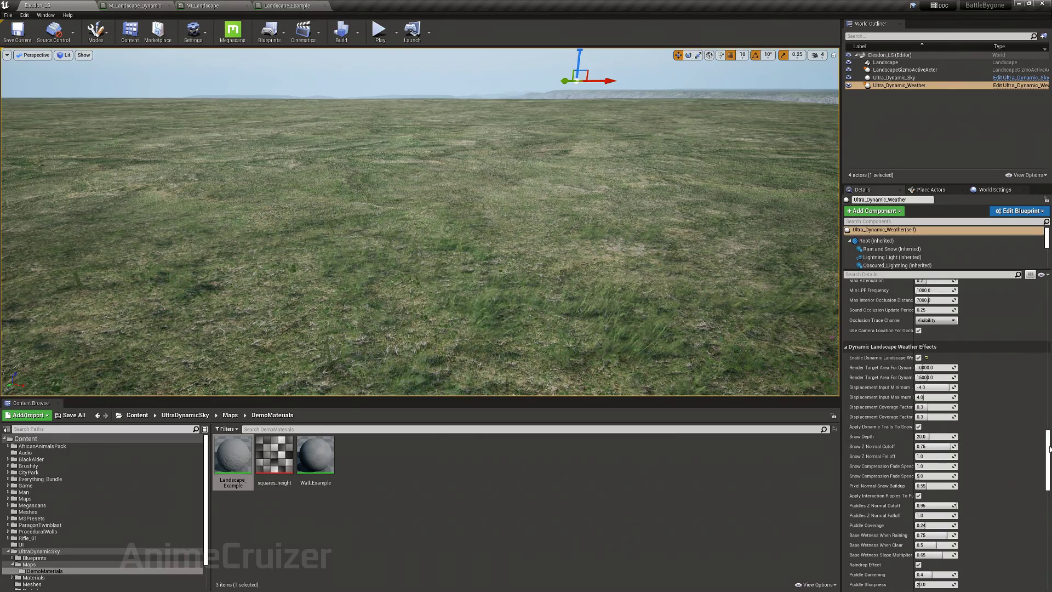
left_click_drag(1049, 448, 1049, 298)
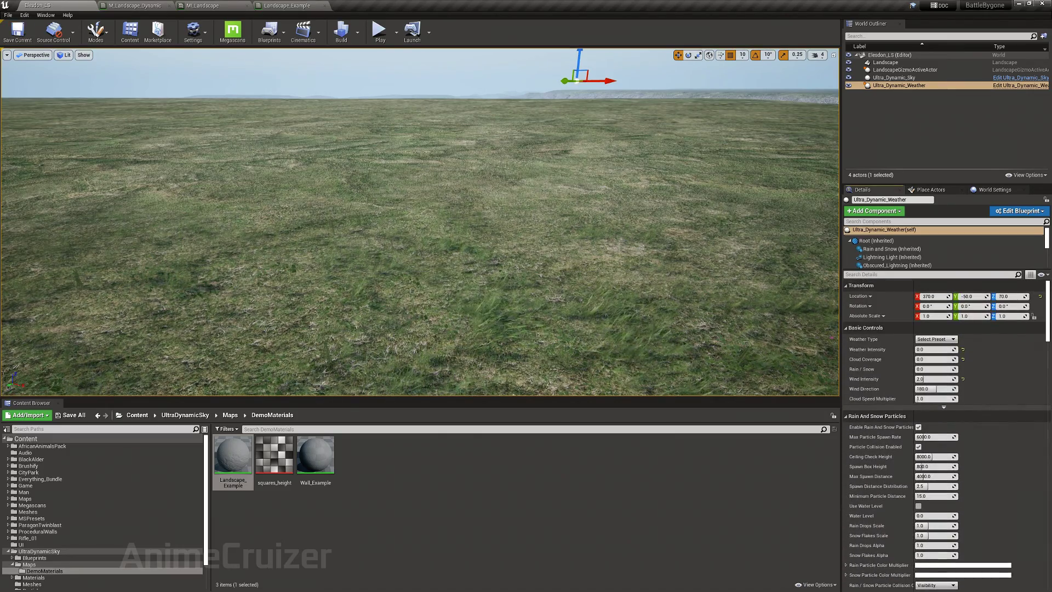
left_click(929, 339)
left_click(927, 378)
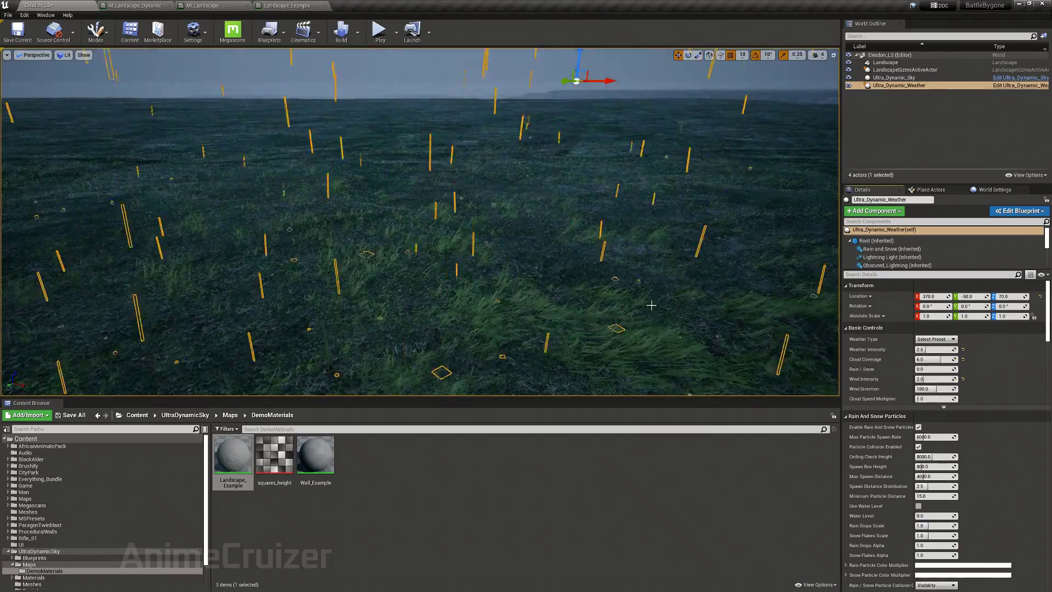
Examine the landscape surface up close for puddles and wetness under the rain preset
left_click(530, 292)
right_click_drag(530, 292, 630, 301)
key("w")
key("s")
right_click_drag(420, 208, 468, 241)
key("w")
key("s")
right_click_drag(388, 137, 387, 92)
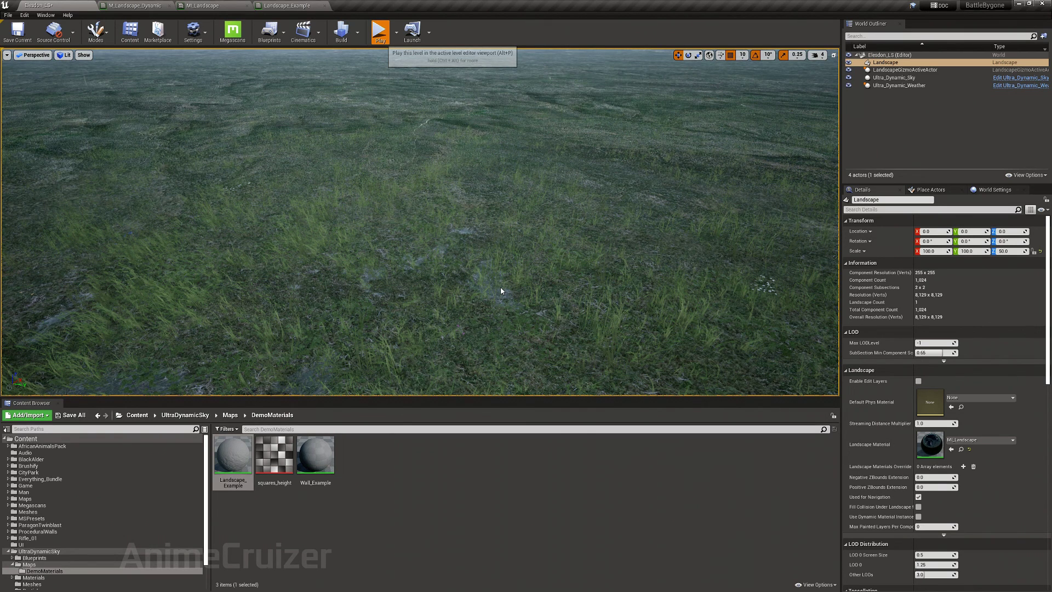
Play the level and run the character across the rainy landscape to test the puddles, ending the session when done
key("alt+p")
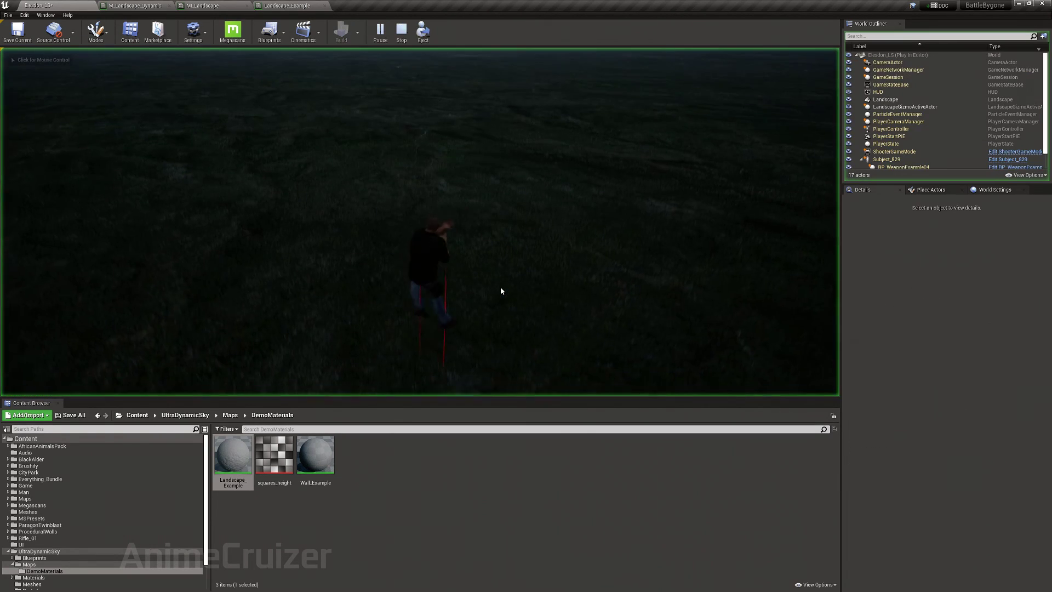
key("w")
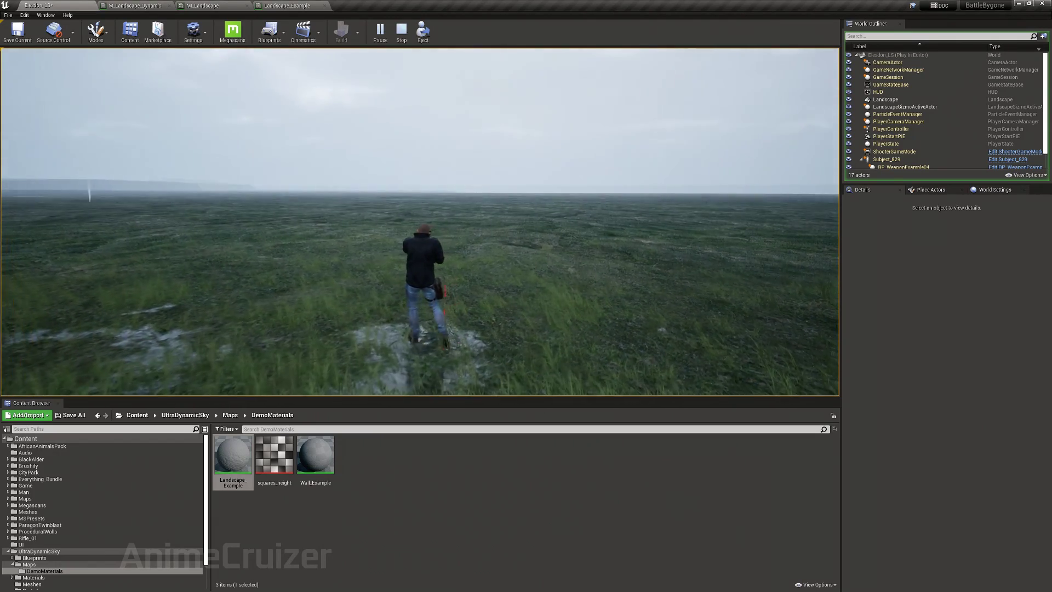
key("d")
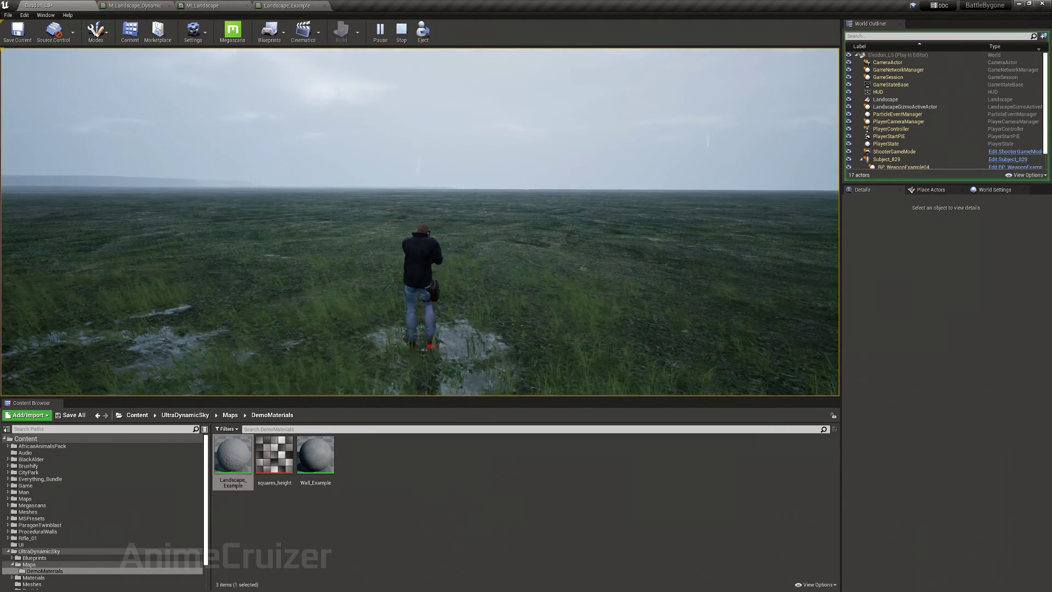
key("a")
key("d")
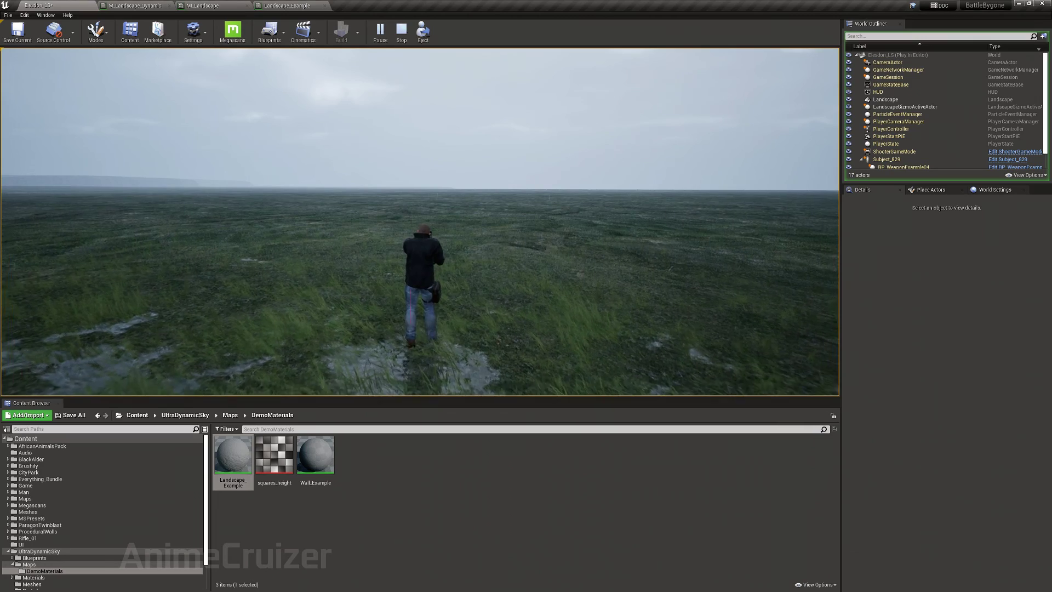
key("s")
key("d")
key("a")
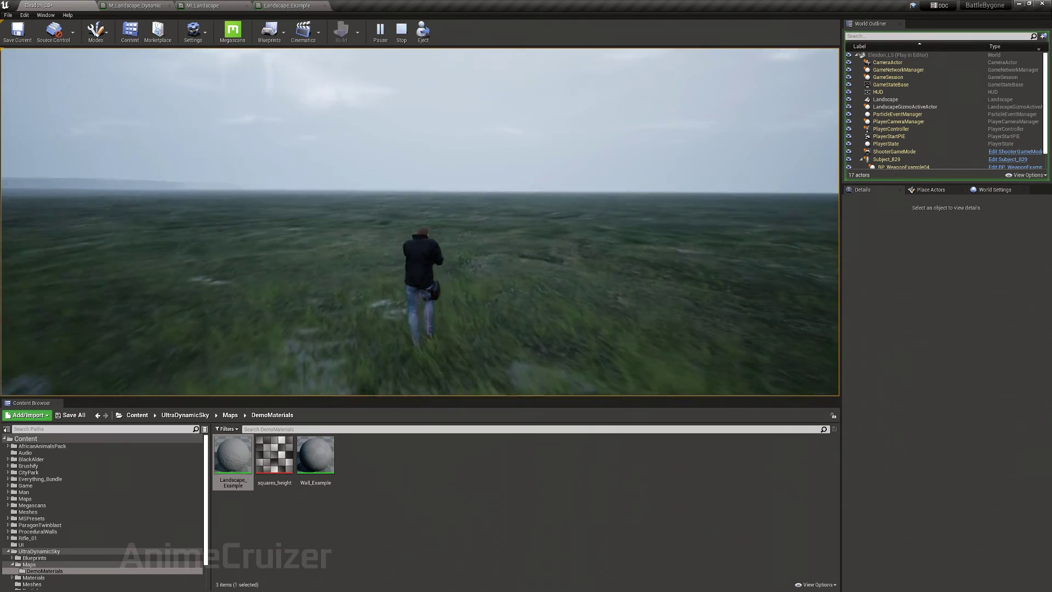
key("w")
key("w")
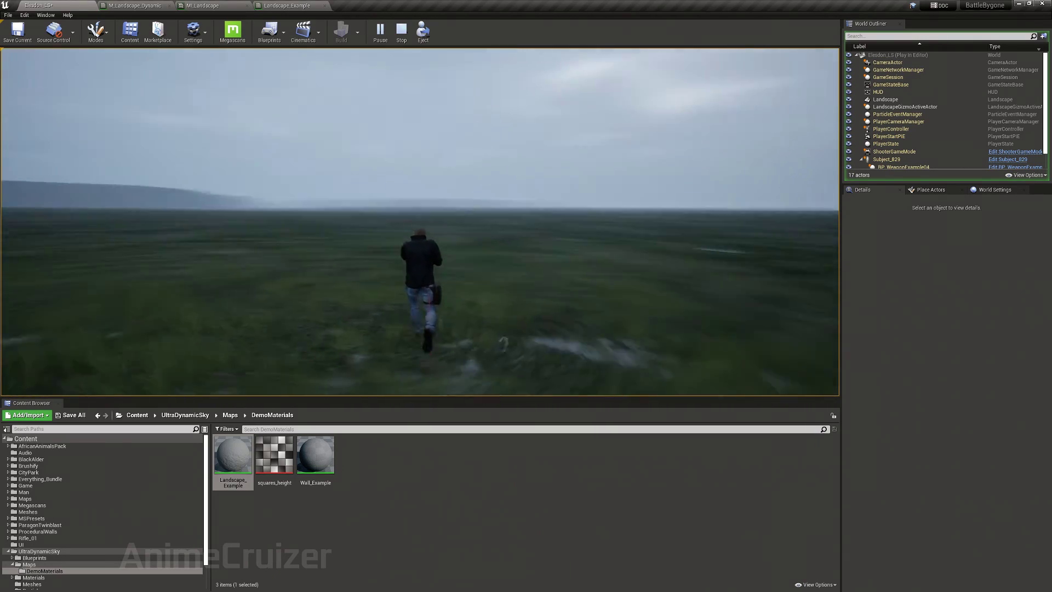
key("w")
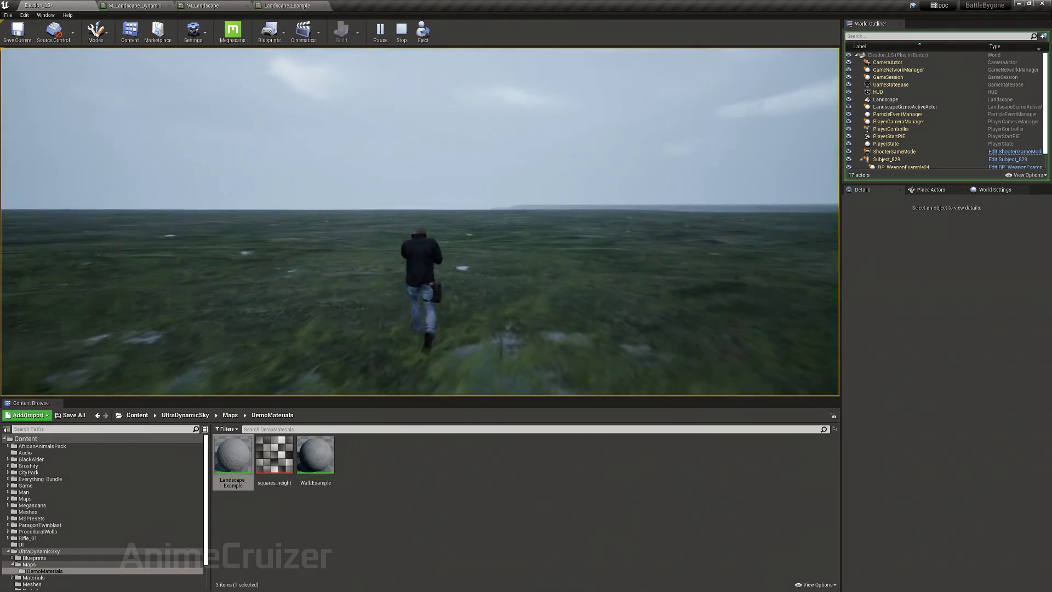
key("w")
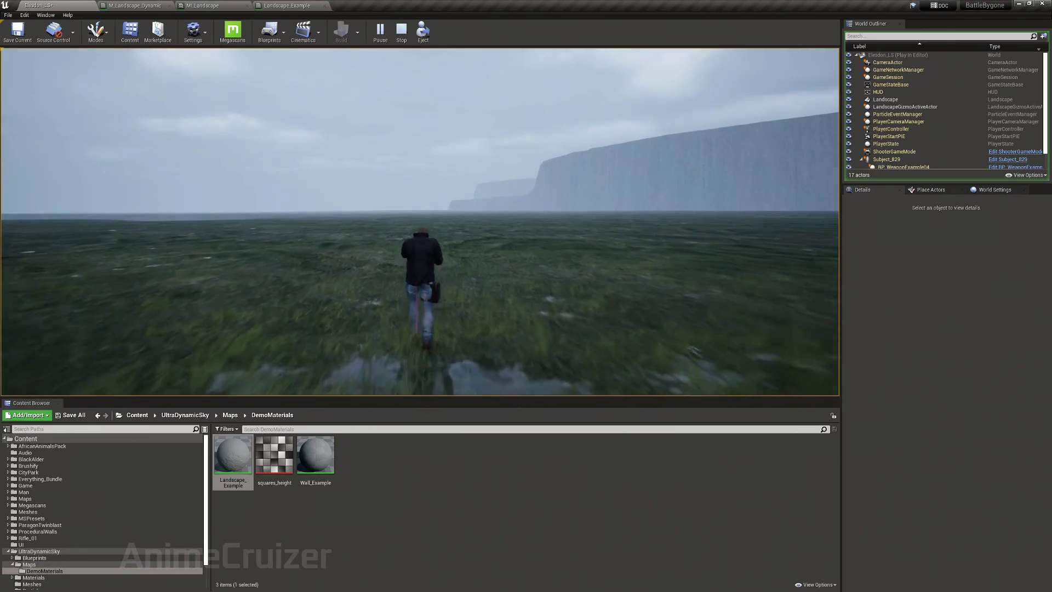
key("Escape")
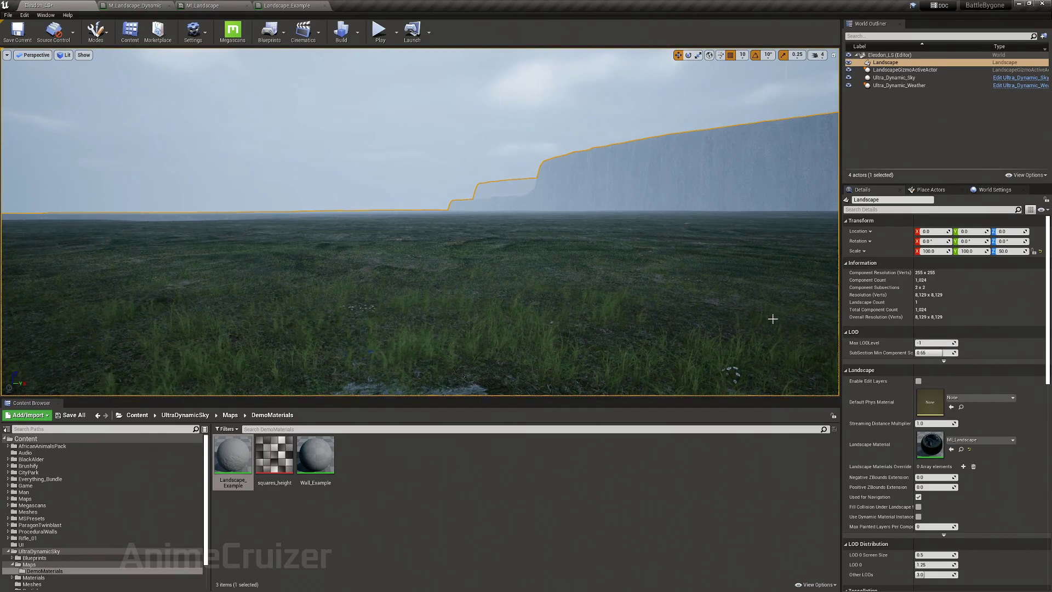
Set the weather type of the Ultra_Dynamic_Weather actor to the Snow preset
scroll(933, 426, "down", 5)
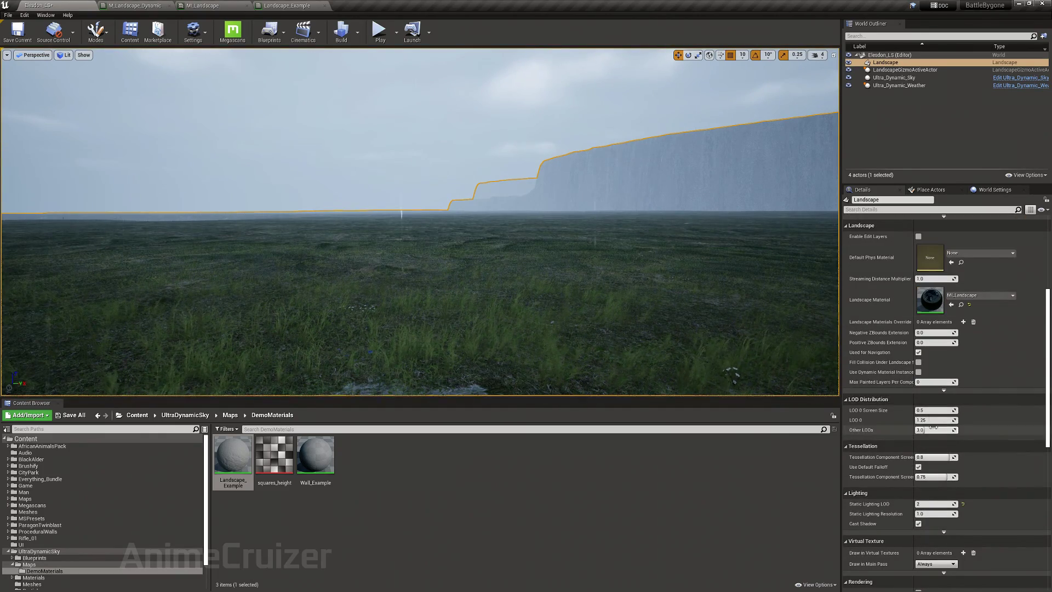
left_click(900, 86)
left_click(939, 329)
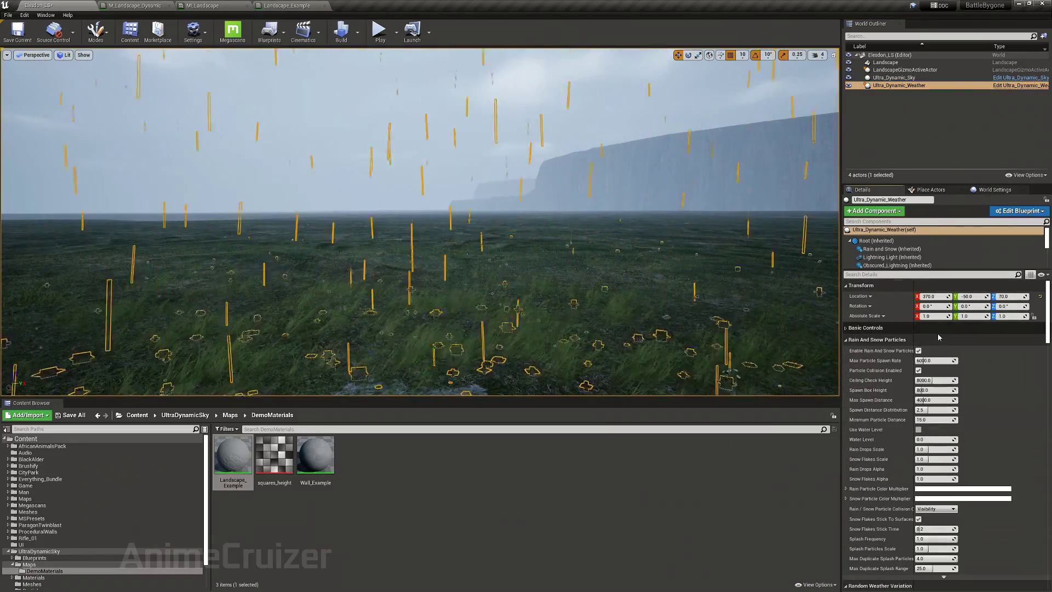
left_click(938, 329)
left_click(936, 339)
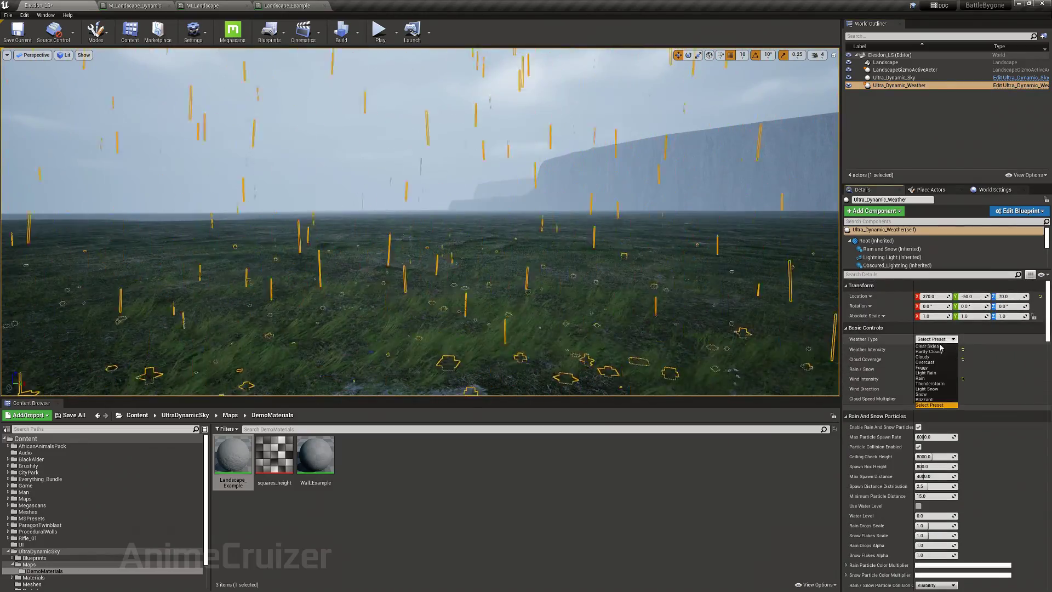
left_click(924, 394)
Play the level and walk the character through the snow to test the trails, ending the session when done
right_click_drag(420, 222, 745, 230)
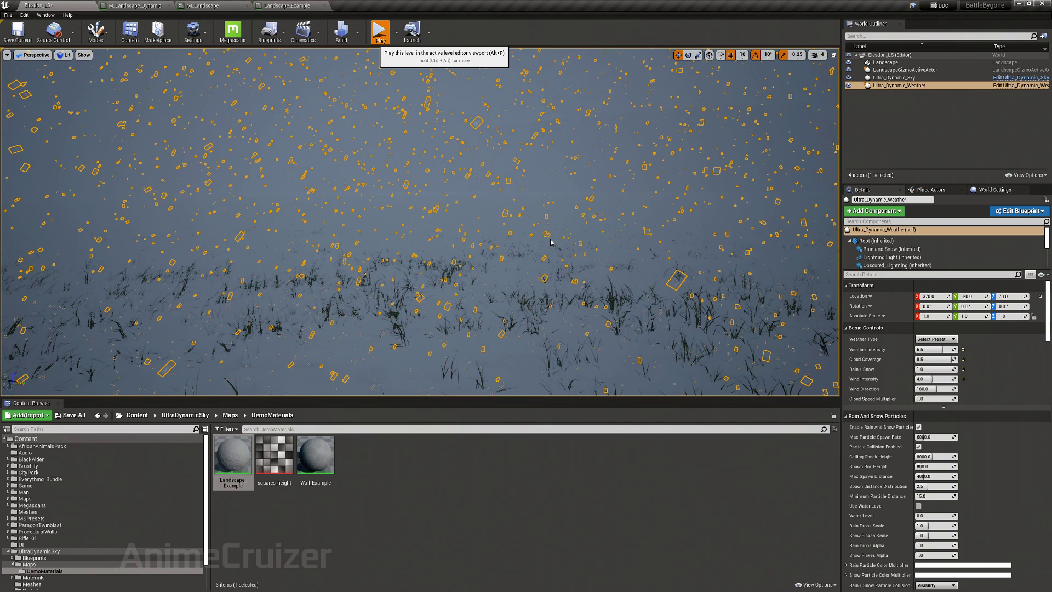
key("alt+p")
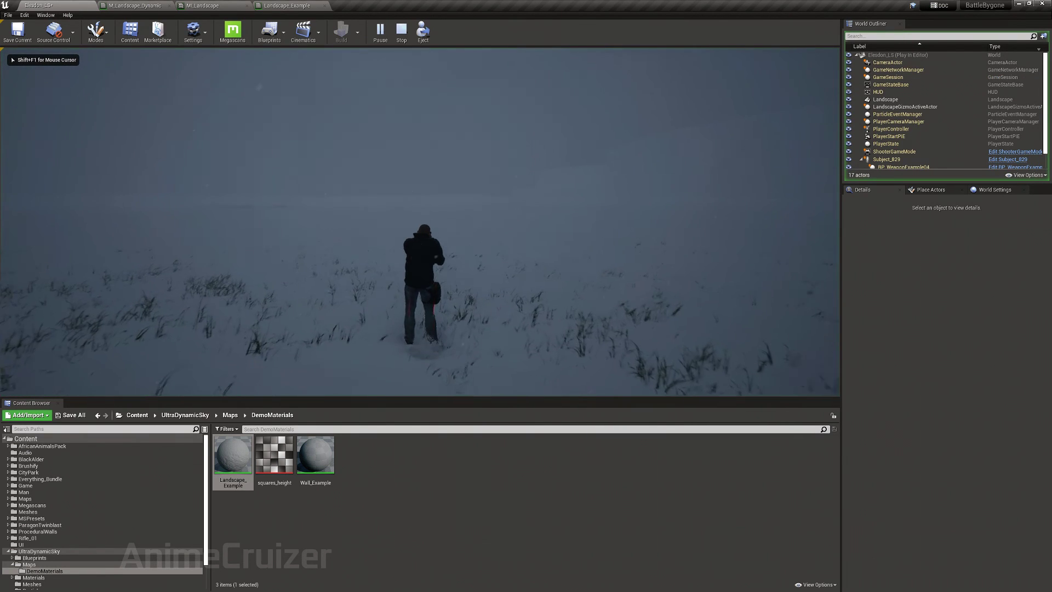
key("w")
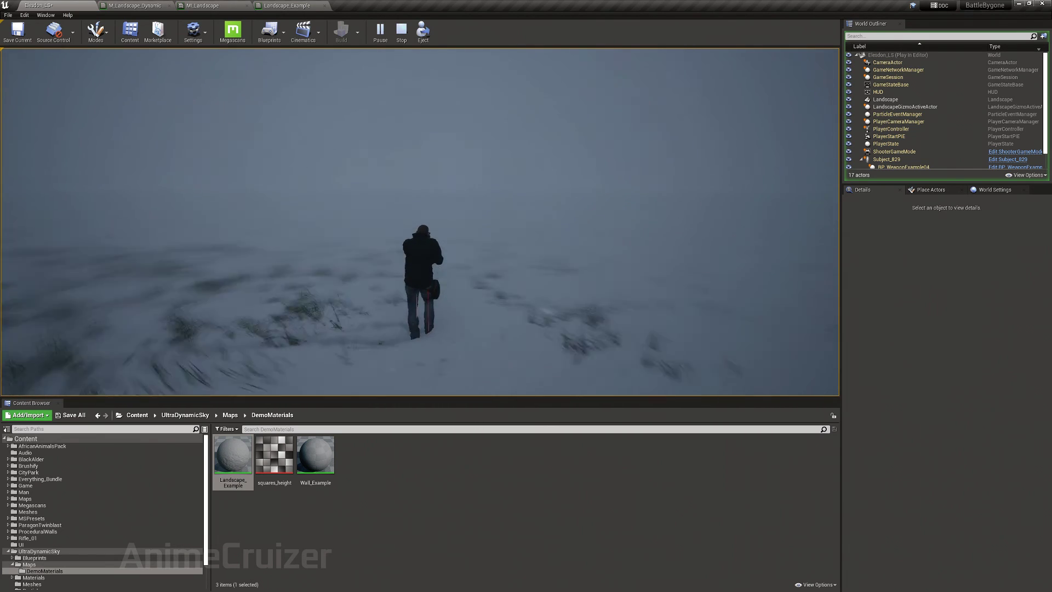
key("w")
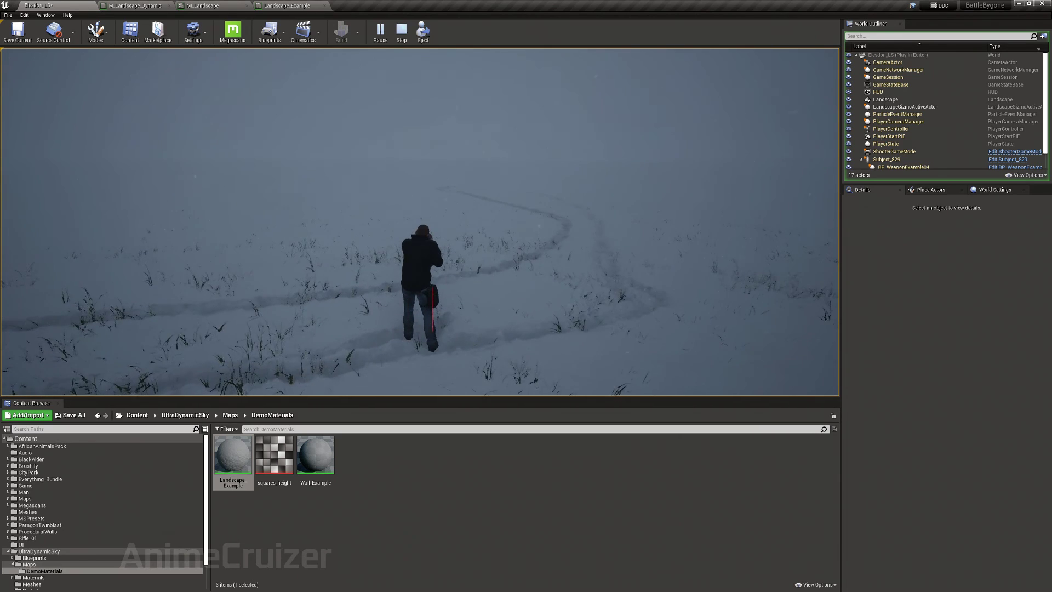
key("Escape")
right_click_drag(535, 210, 439, 211)
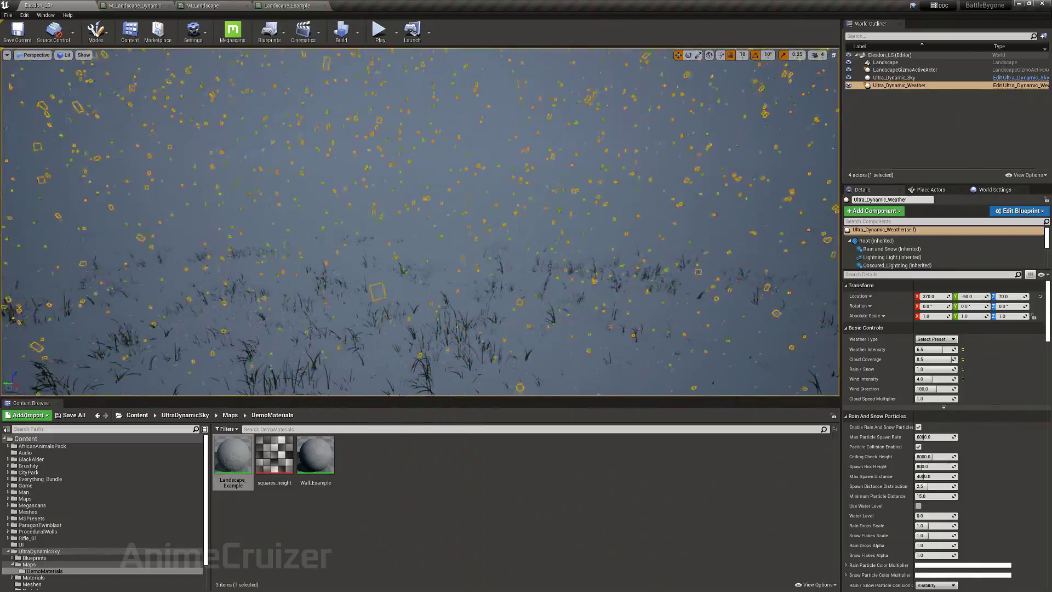